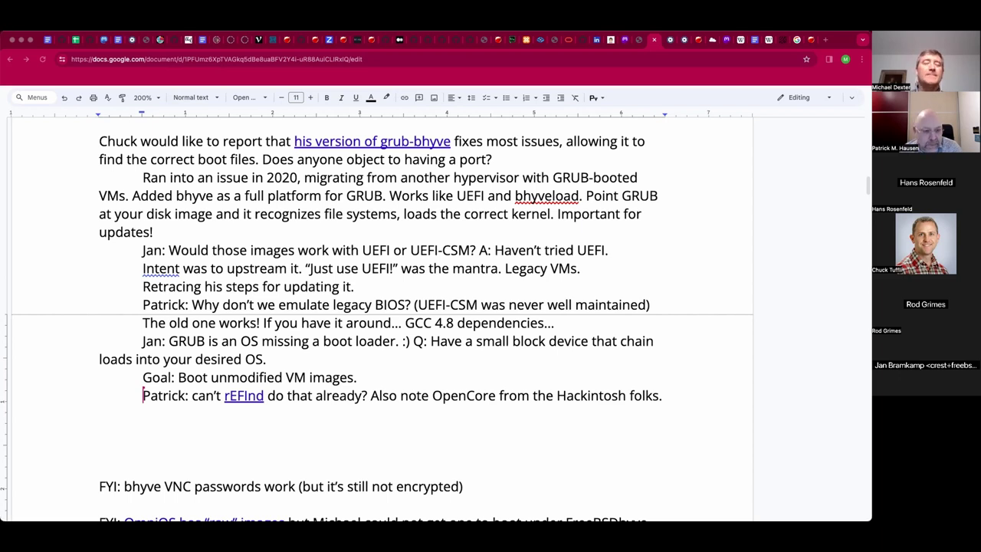
Scroll down the grub-bhyve meeting notes to the closing rEFInd/OpenCore line
scroll(387, 375, down, 1)
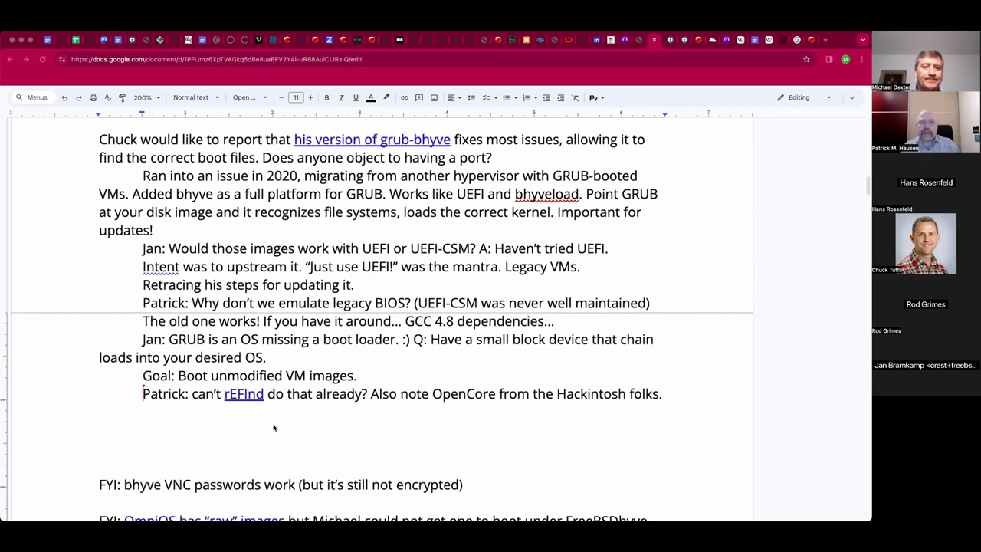
Under the Goal line, add an indented note asking who did SeaBIOS porting and that it had framebuffer support
click(381, 374)
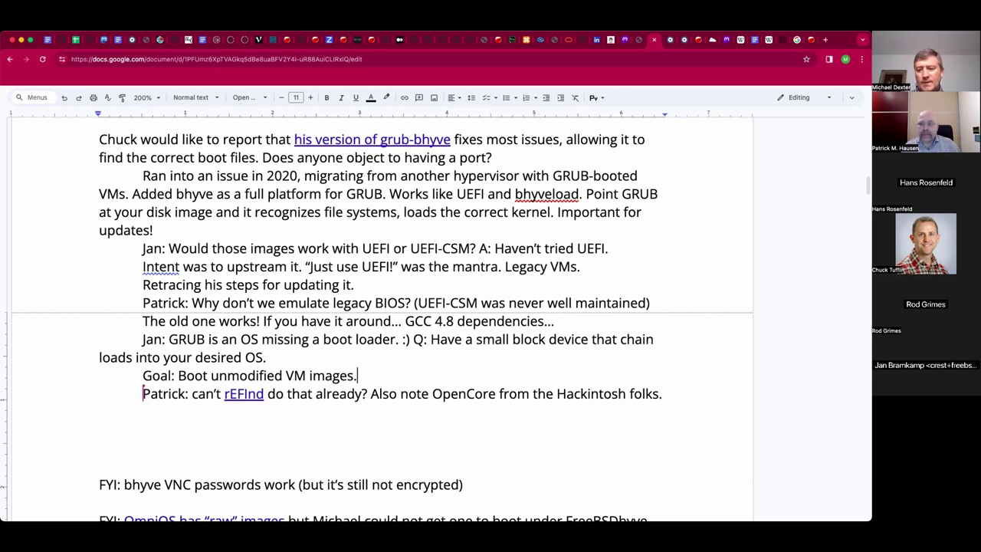
key(Return)
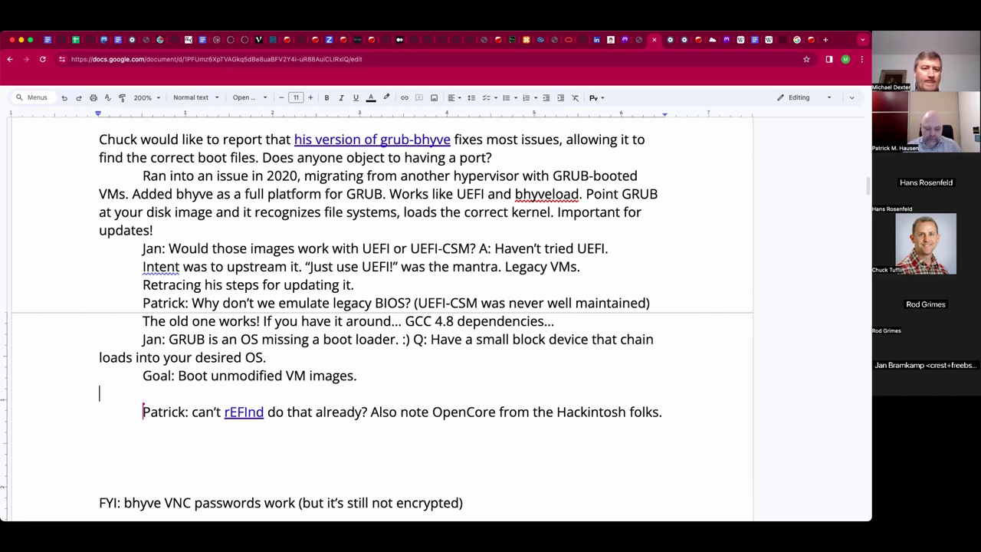
key(Tab)
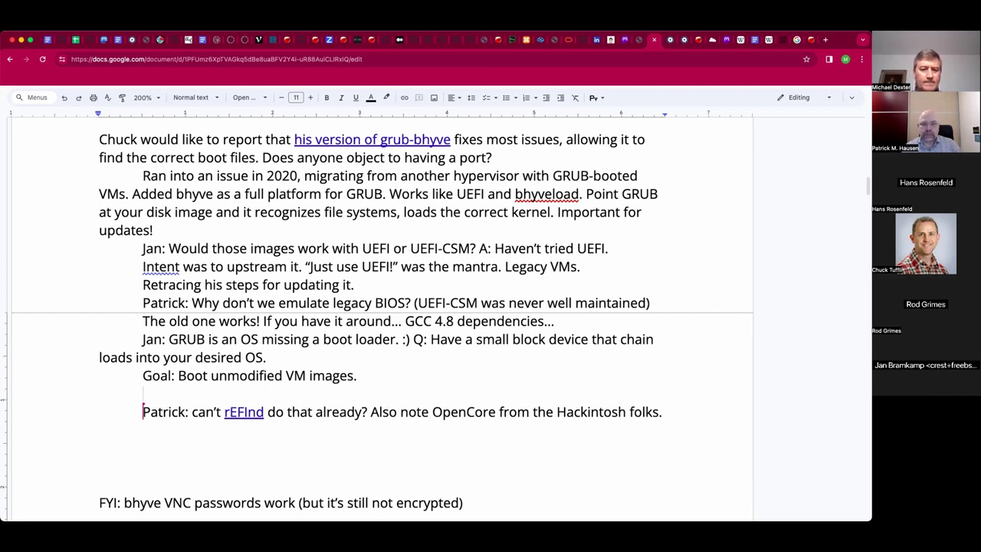
text(W)
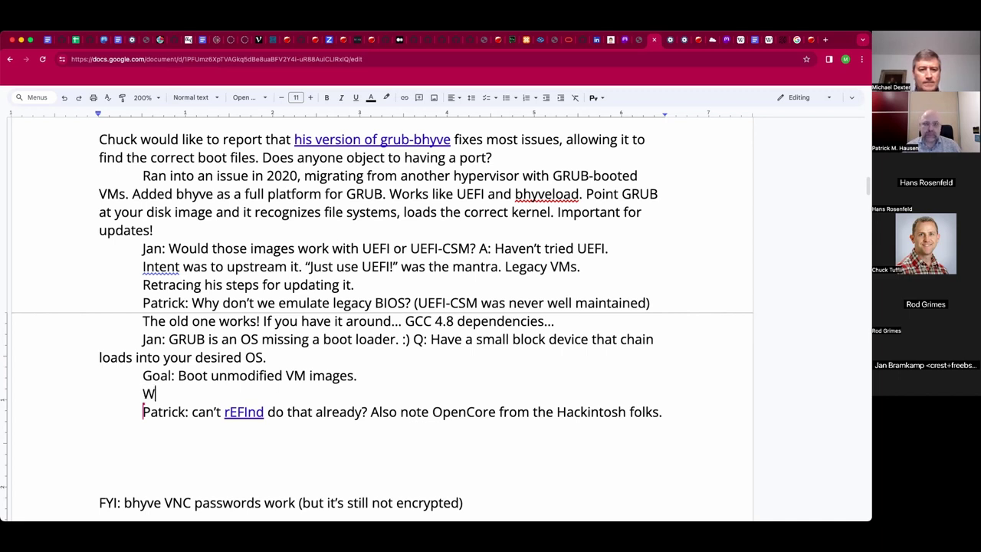
text(ho was doing Sea)
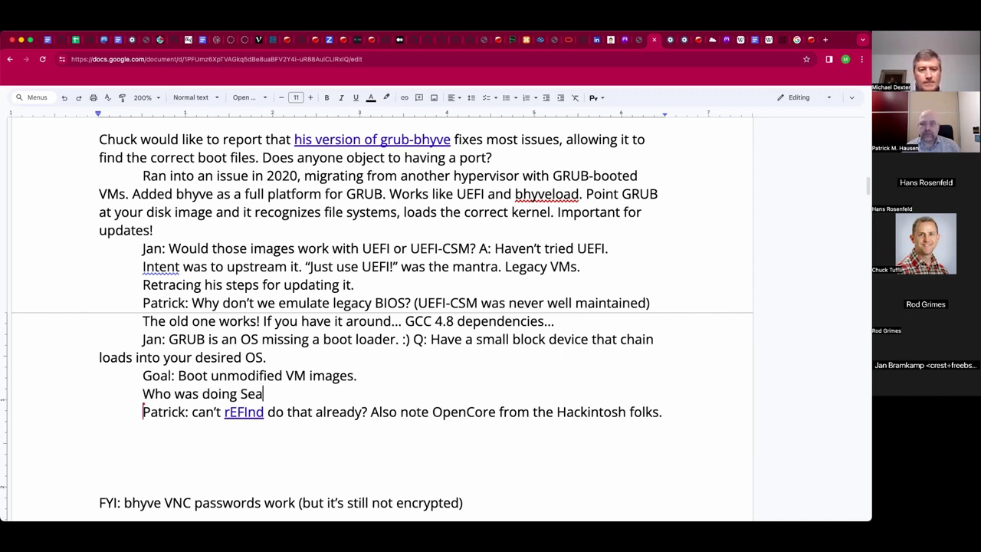
text(BIOS porting? )
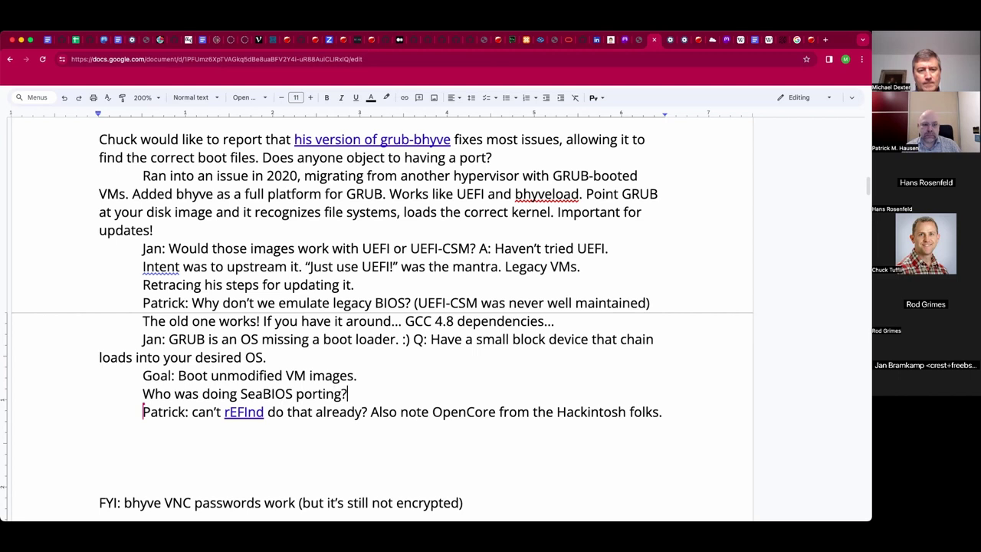
text(Jakub )
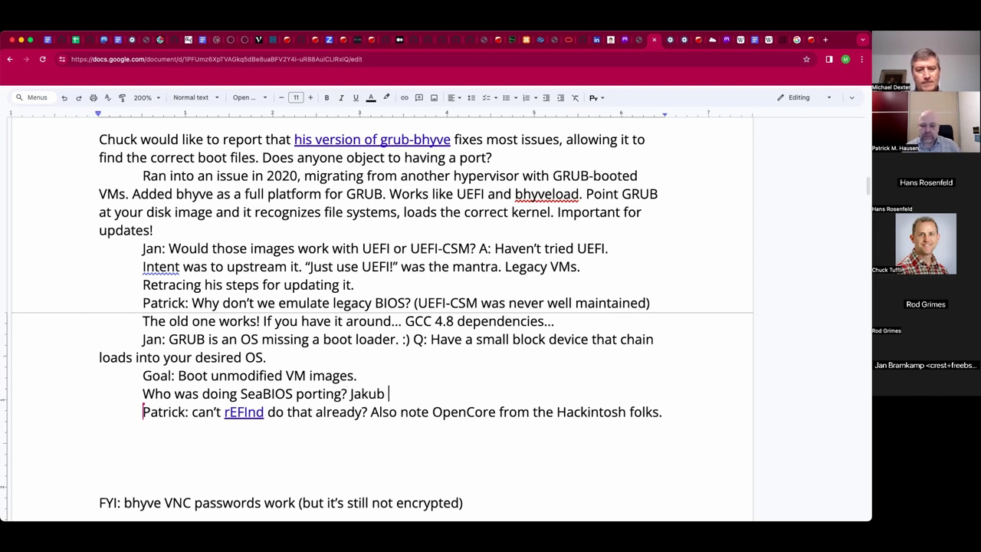
text(at iX? )
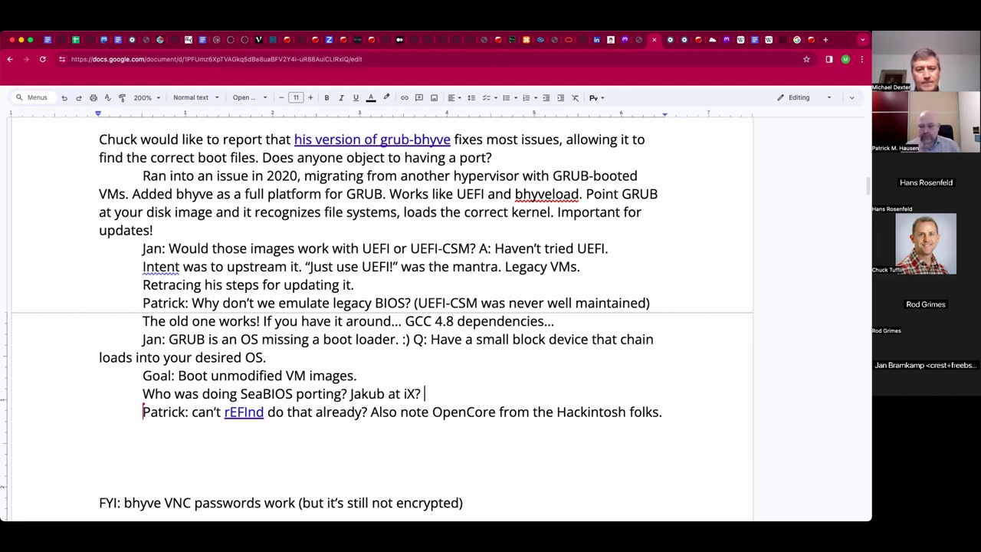
text(Had framebuff)
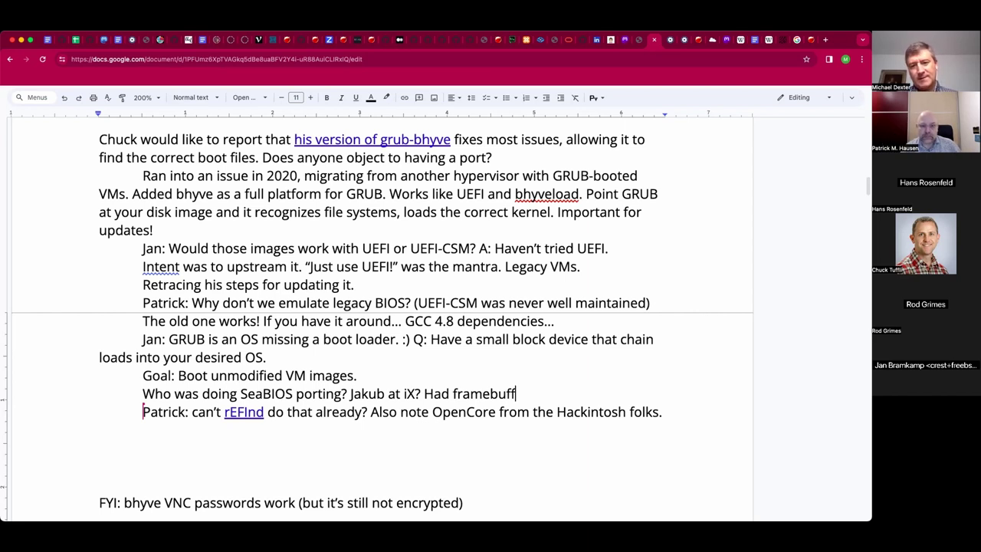
text(er support.)
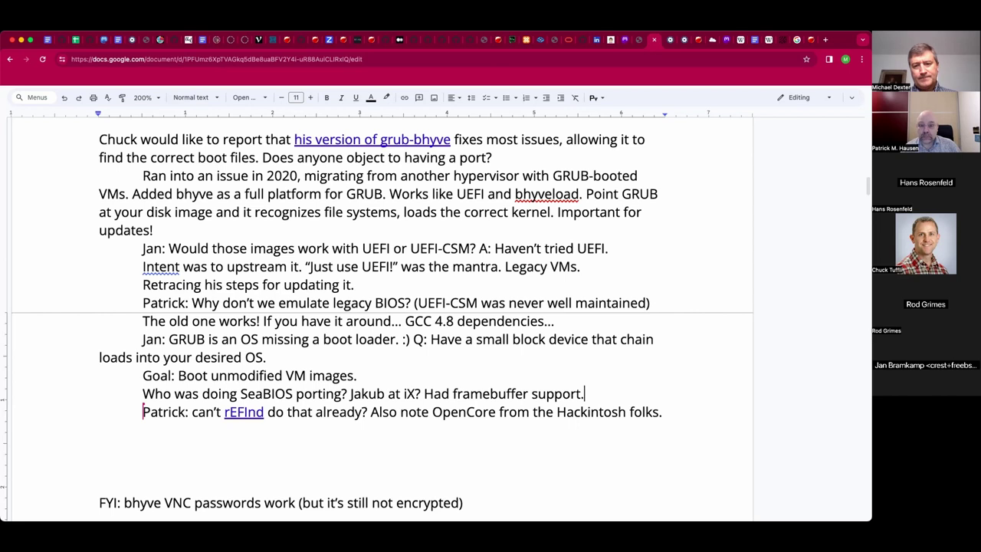
key(Return)
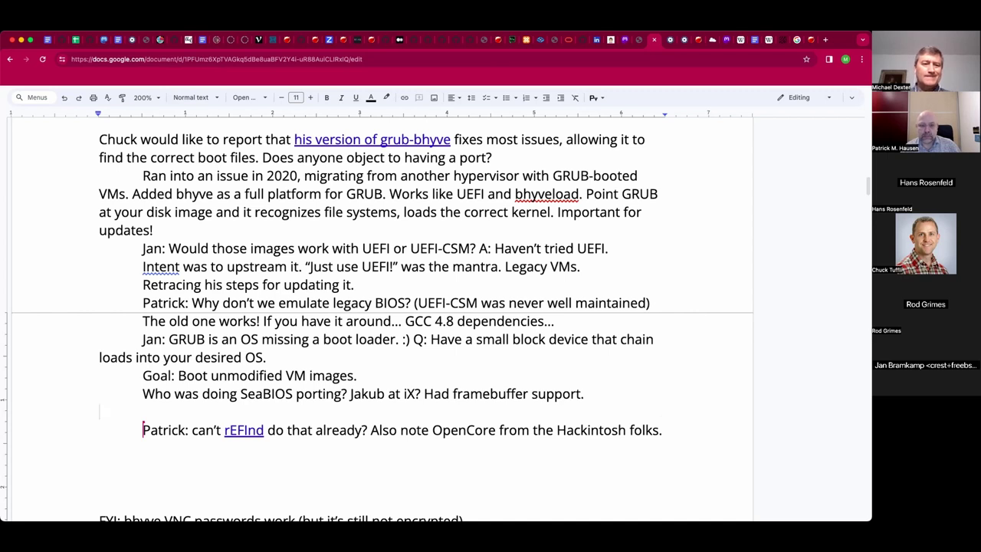
key(BackSpace)
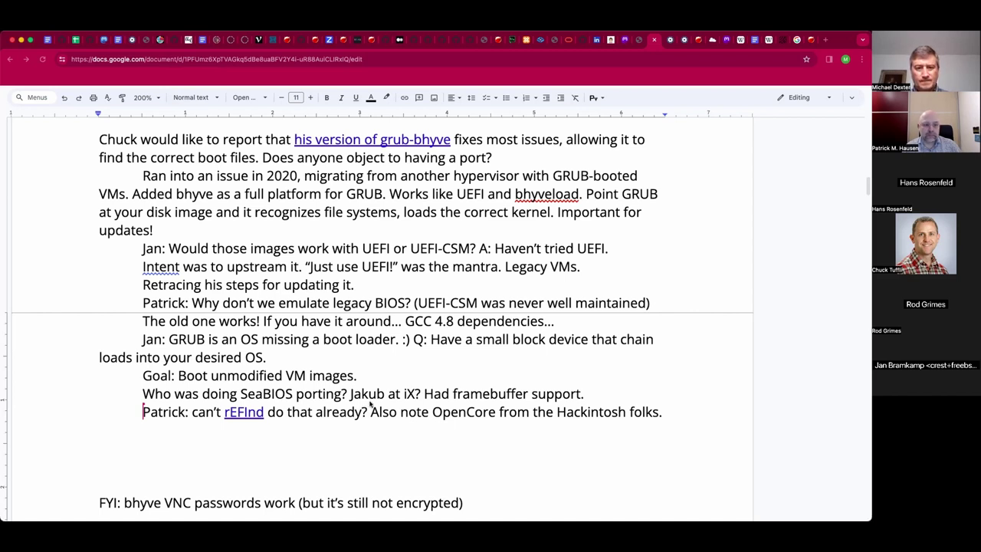
double_click(465, 411)
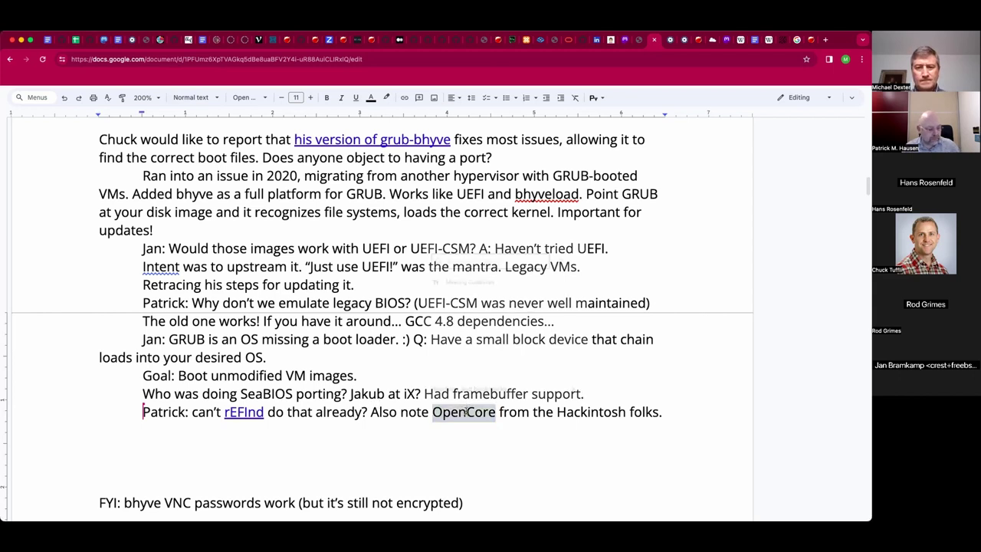
Link the selected word OpenCore to the dortania OpenCore Install Guide URL
key(super+k)
text(https://dortania.github.io/OpenCore-Install-Guide/#)
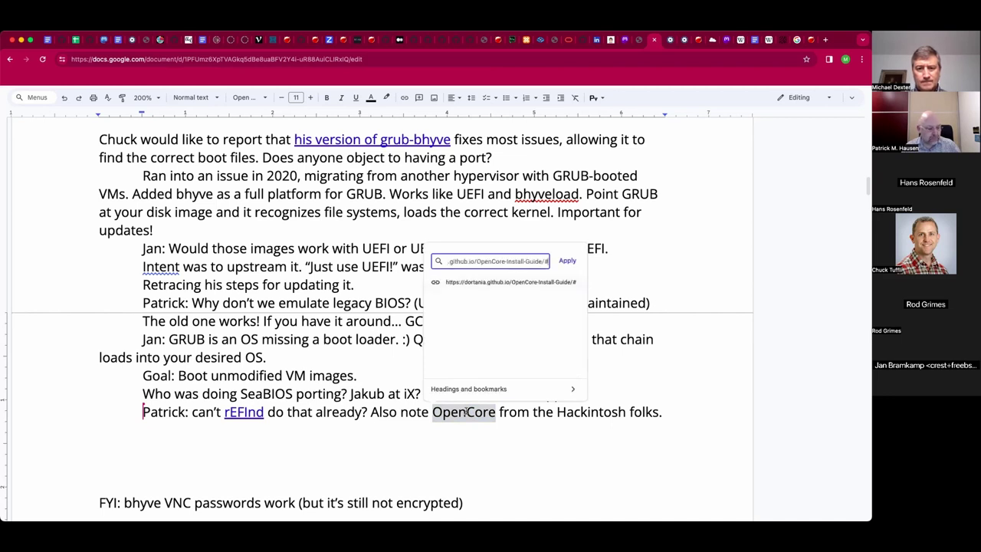
key(Return)
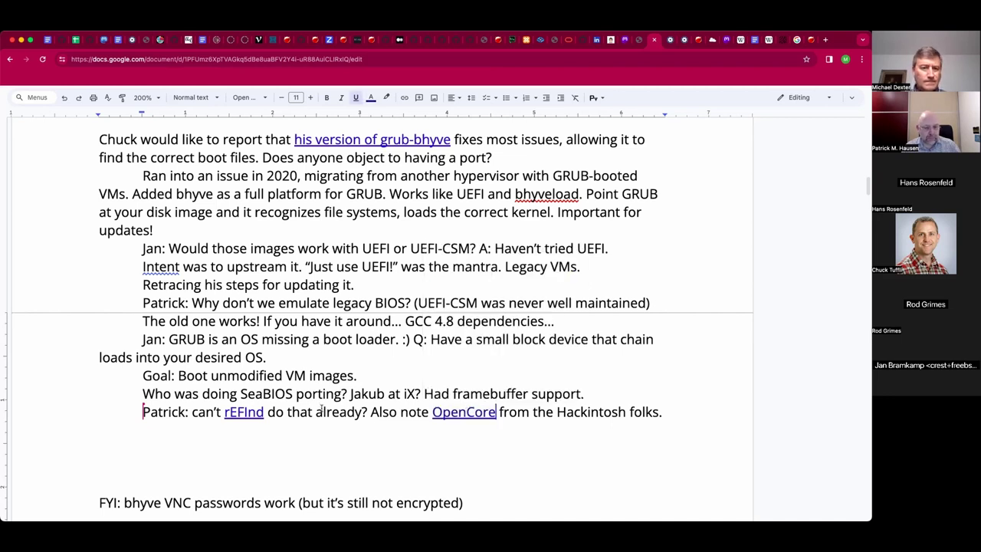
click(379, 411)
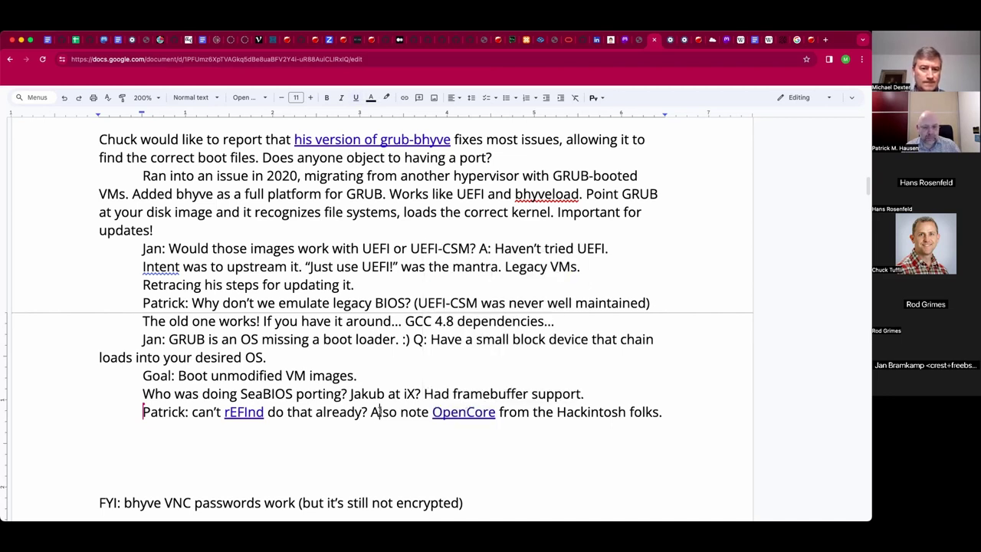
click(588, 389)
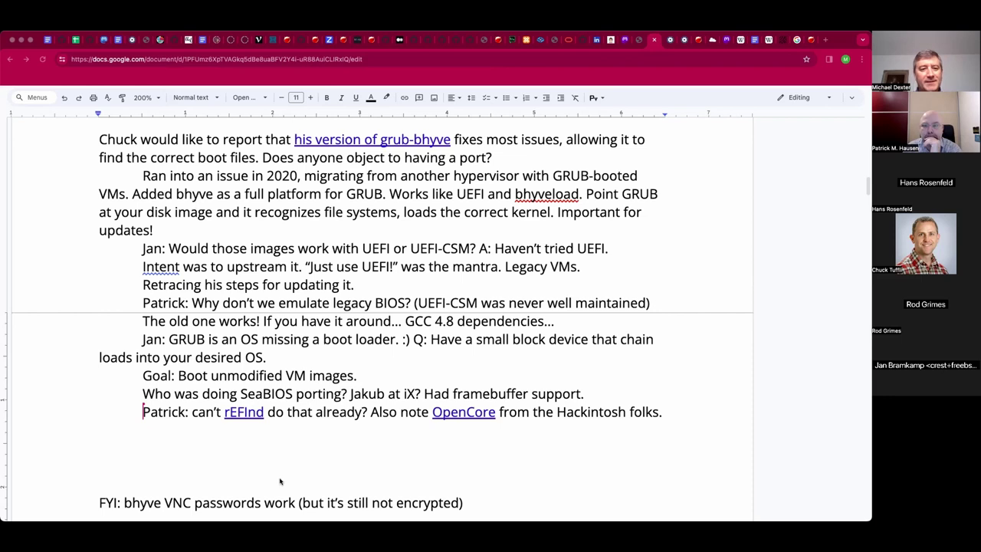
Add a new line after the framebuffer note pointing to a colleague's 'SeaBIOS Port!'
click(604, 401)
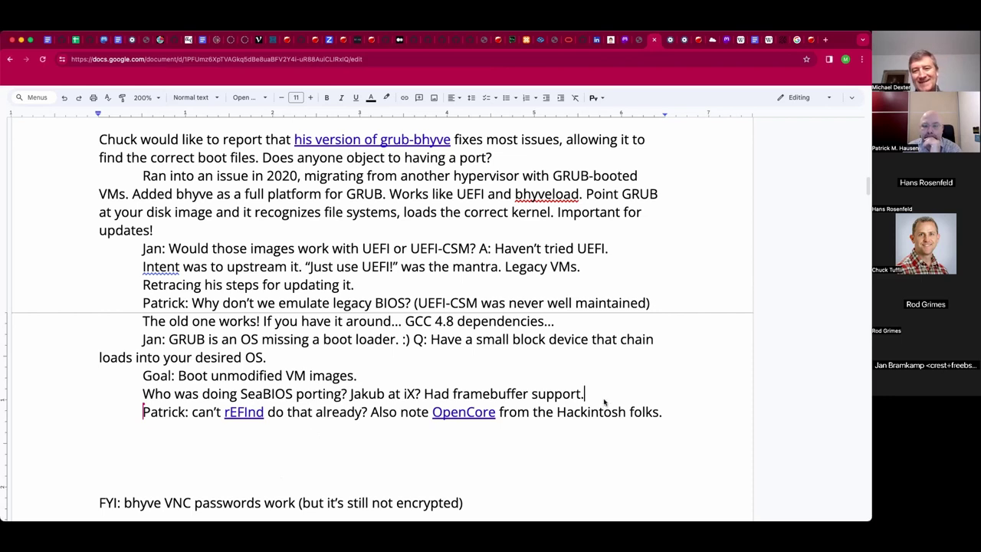
key(Return)
text(no)
key(BackSpace)
key(BackSpace)
text(Note Roger's )
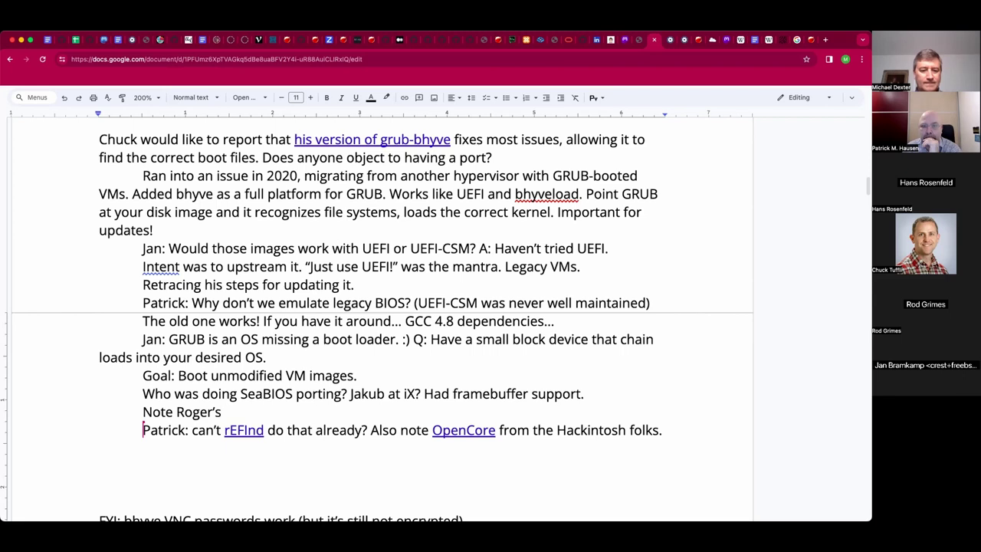
text(Seabios)
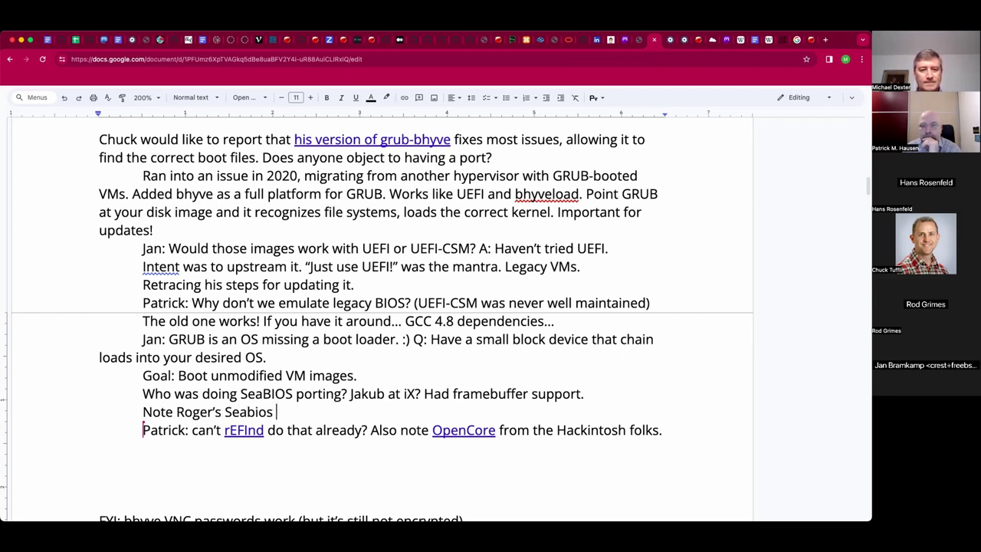
key(BackSpace)
key(BackSpace)
key(BackSpace)
key(BackSpace)
key(BackSpace)
text(BIOS P)
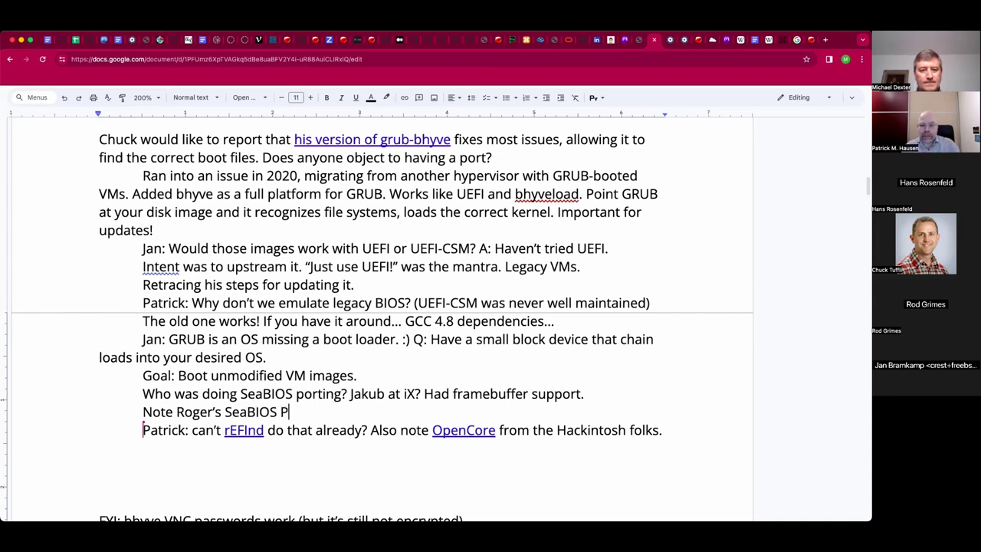
text(ort!)
Link 'SeaBIOS Port' to the pasted SeaBIOS port address and delete the stray q
key(Left)
key(shift+Left)
key(shift+Left)
key(shift+Left)
key(shift+Left)
key(shift+Left)
key(shift+Left)
key(shift+Left)
key(shift+Left)
key(shift+Left)
key(shift+Left)
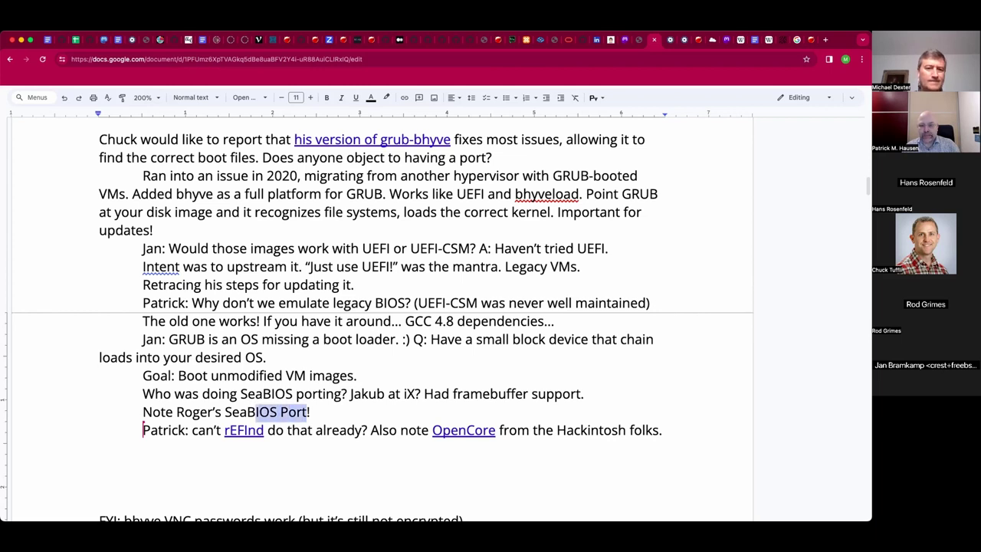
key(shift+Left)
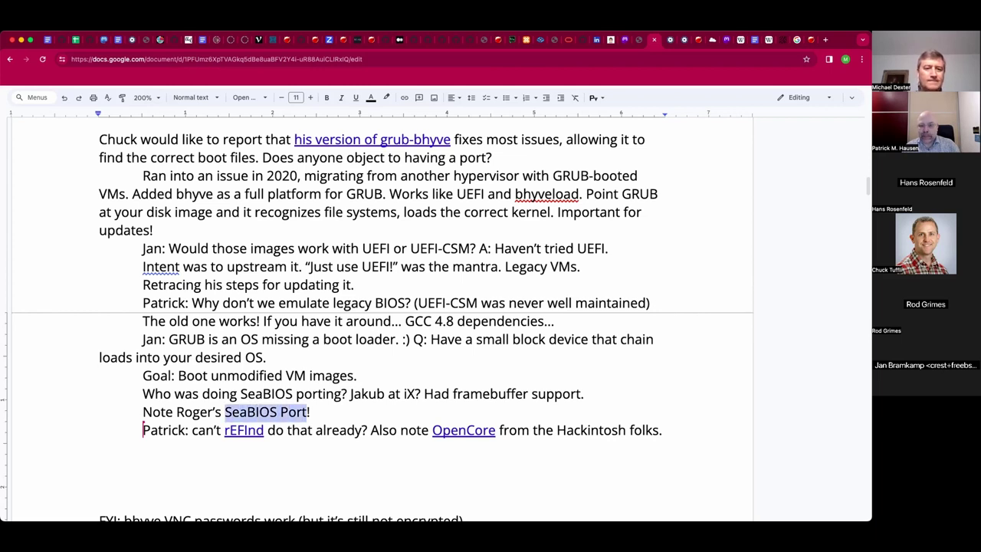
key(super+k)
key(super+v)
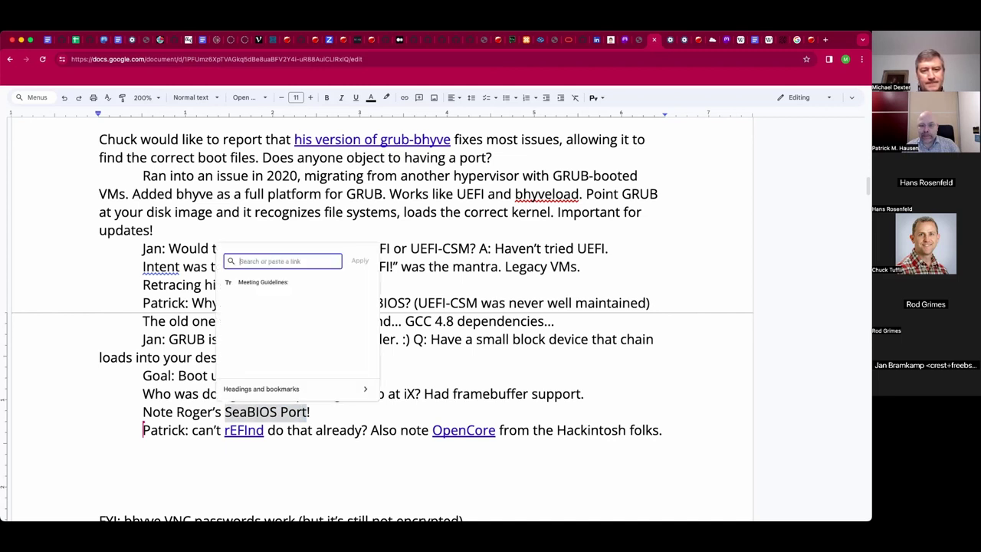
key(Return)
key(Right)
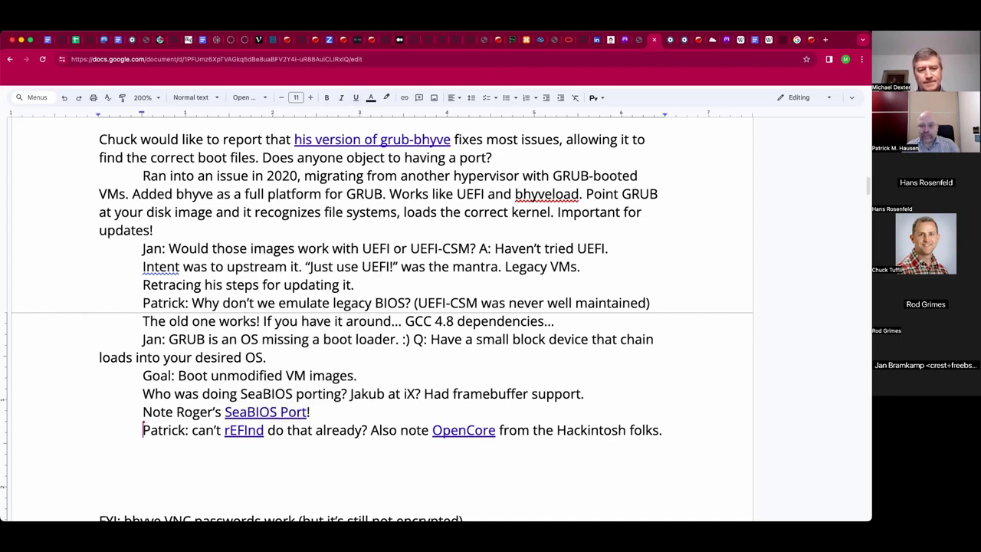
text(q)
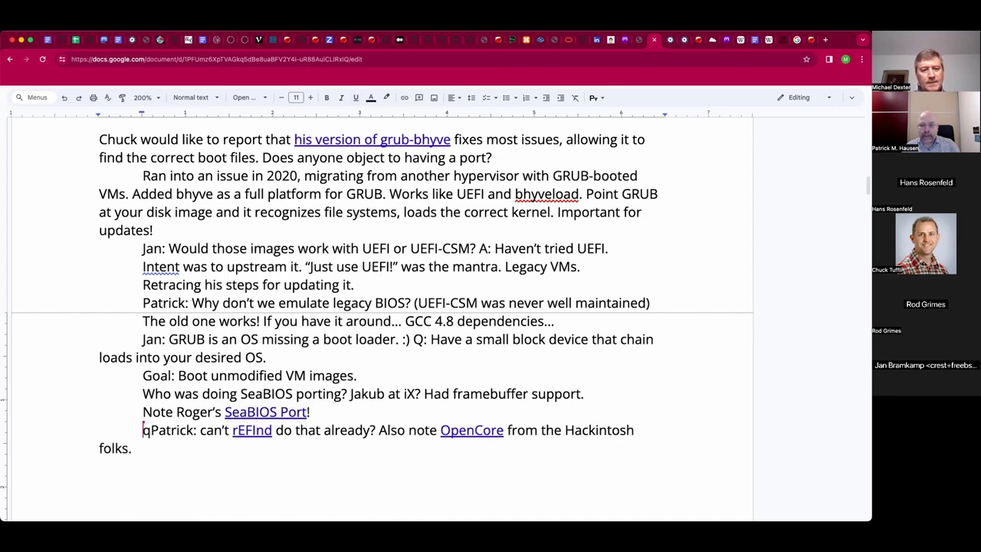
key(BackSpace)
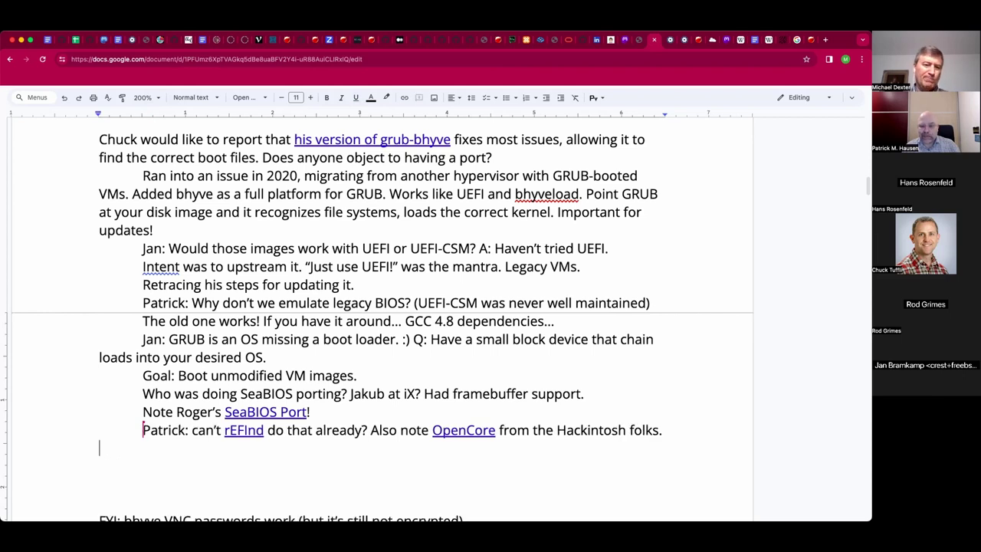
Add the indented line 'How would that tie in? Need the boot ROM.' below the SeaBIOS Port note
click(663, 430)
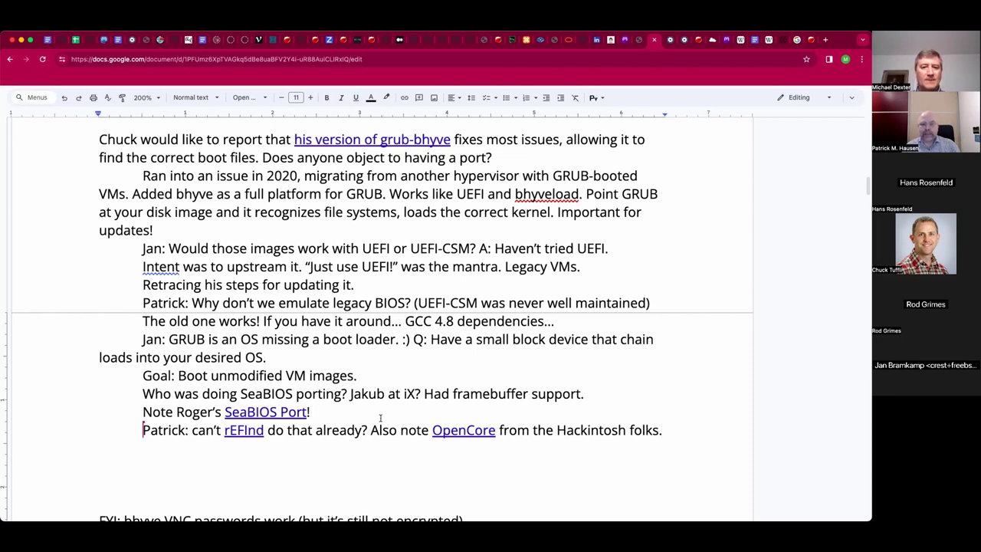
click(341, 407)
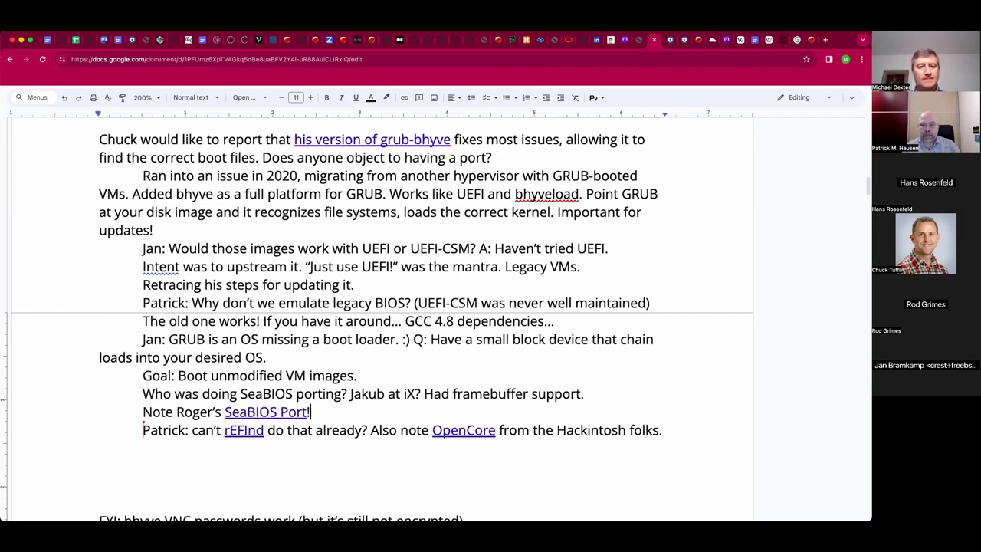
key(Return)
key(Tab)
text(How o)
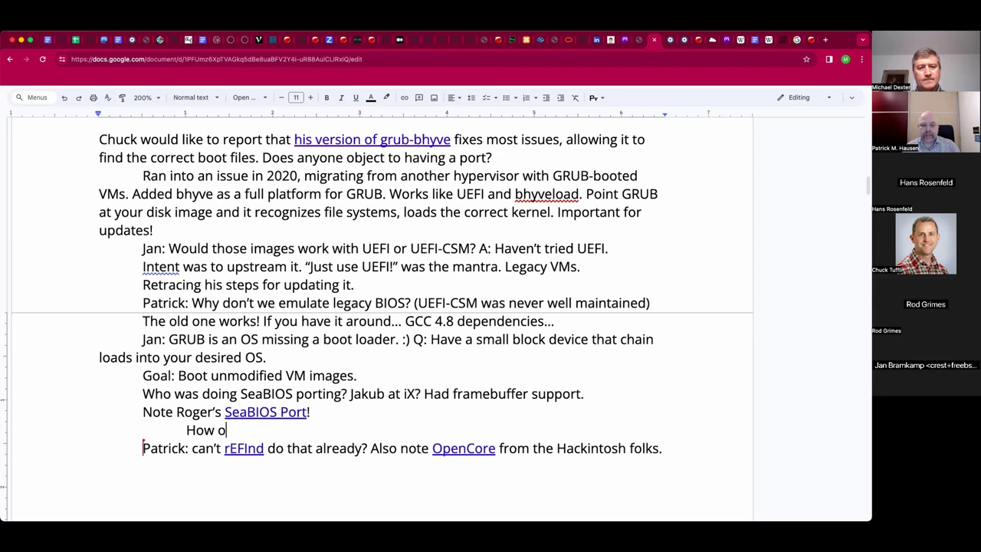
key(BackSpace)
text(would that tie in?)
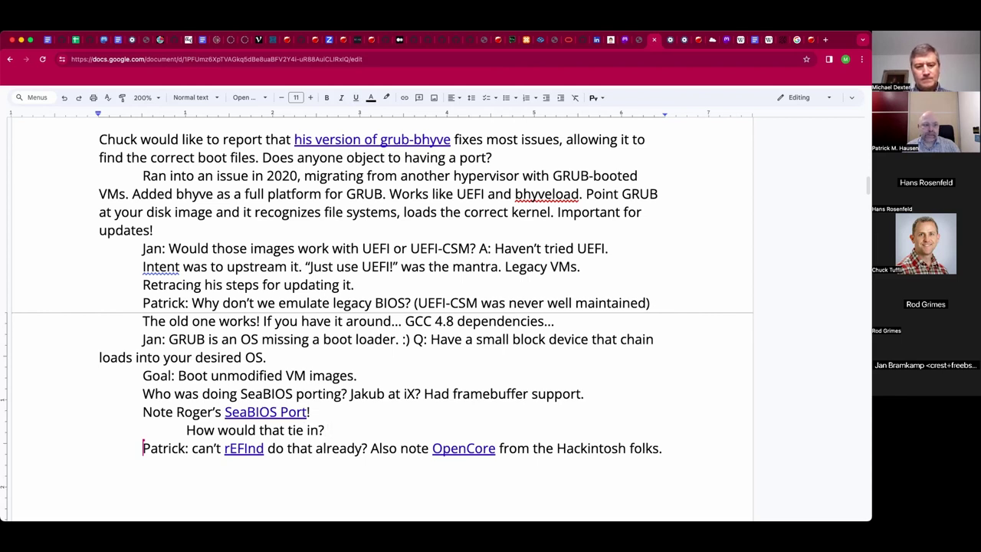
text( Need the boot ROM.)
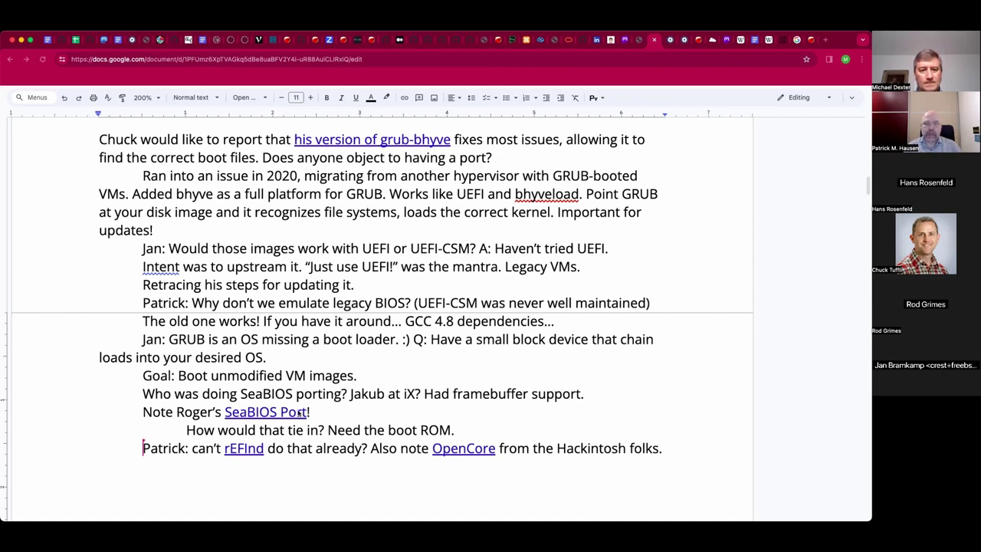
click(279, 412)
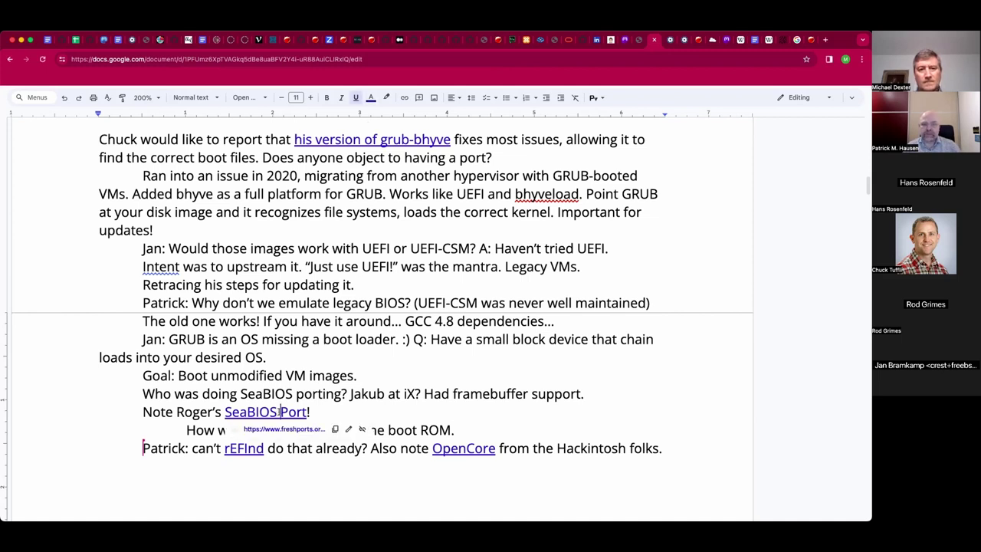
Open the FreshPorts misc/seabios page, zoom in twice, and read down to its dependents such as sysutils/xen-tools
click(282, 433)
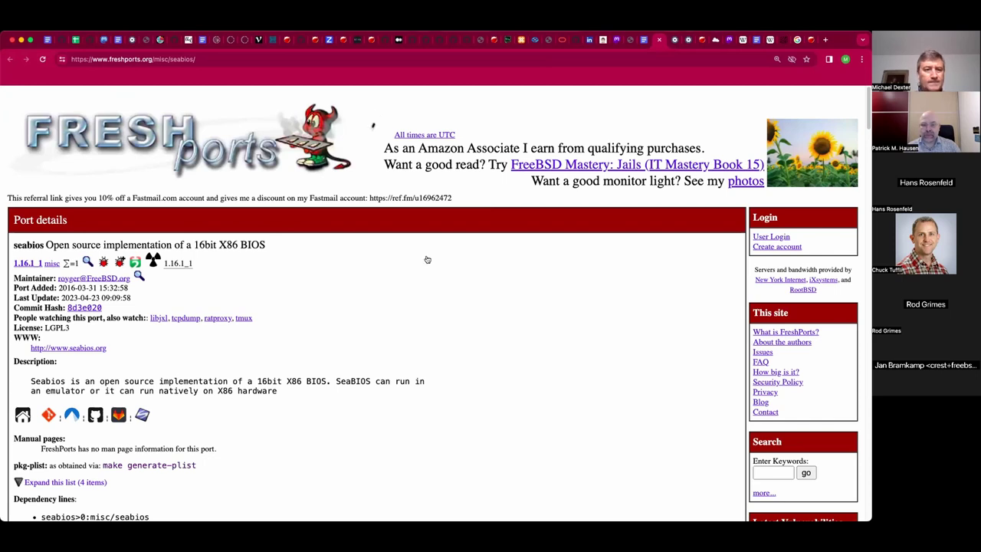
key(super+equal)
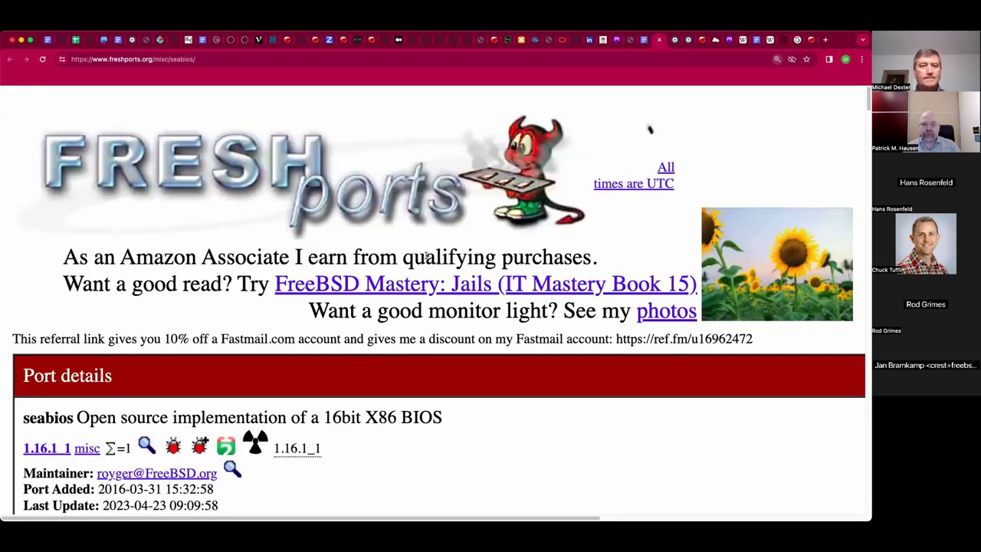
key(super+equal)
scroll(427, 259, down, 3)
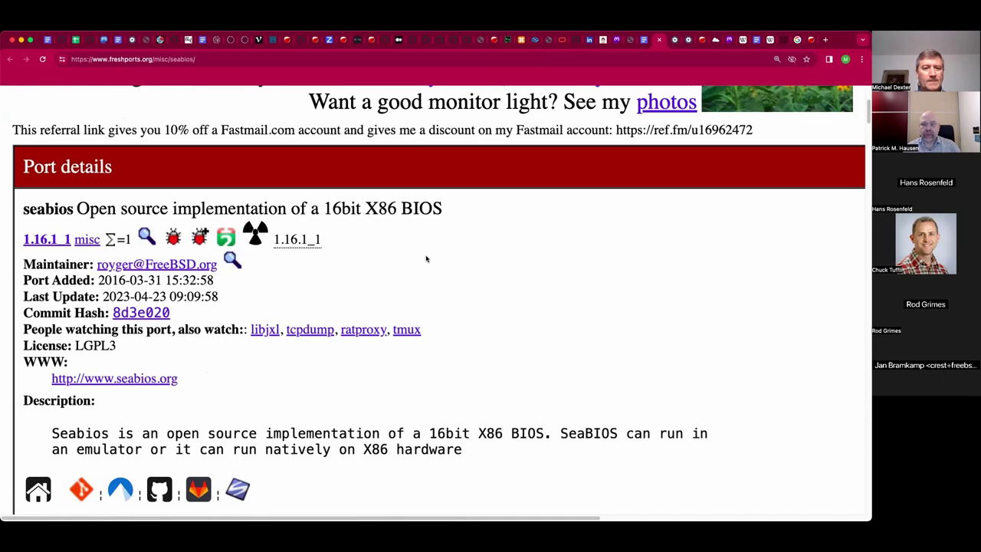
scroll(427, 259, down, 4)
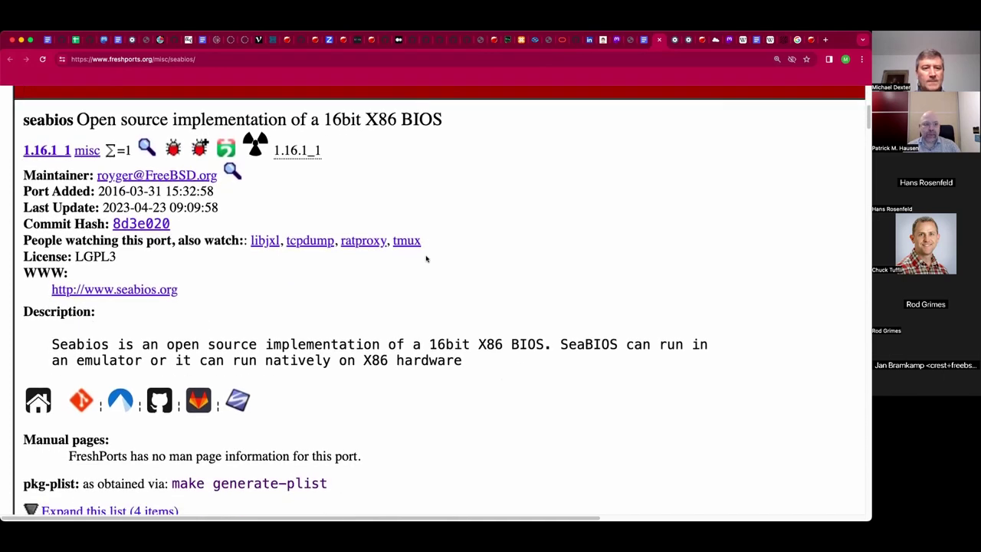
scroll(427, 259, down, 2)
scroll(427, 261, down, 3)
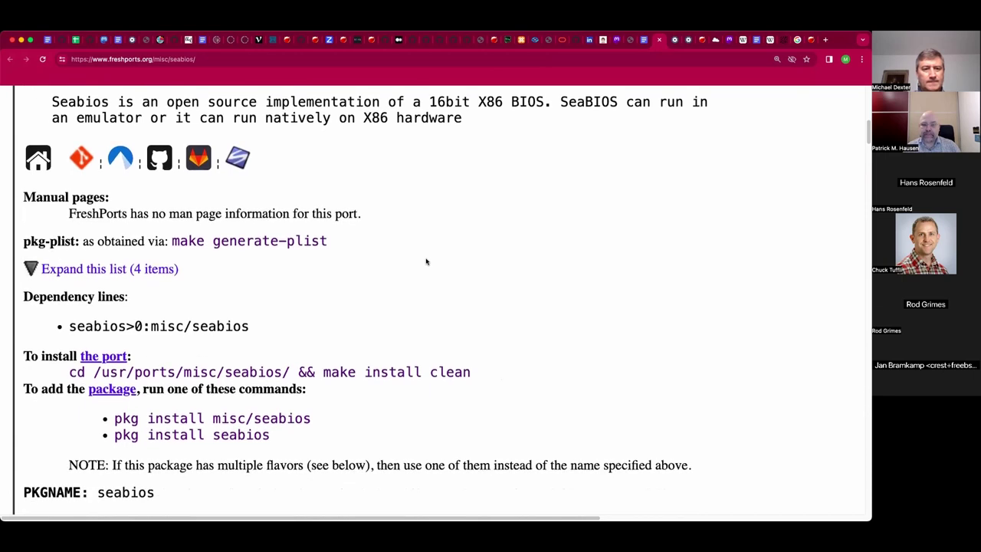
scroll(425, 267, down, 3)
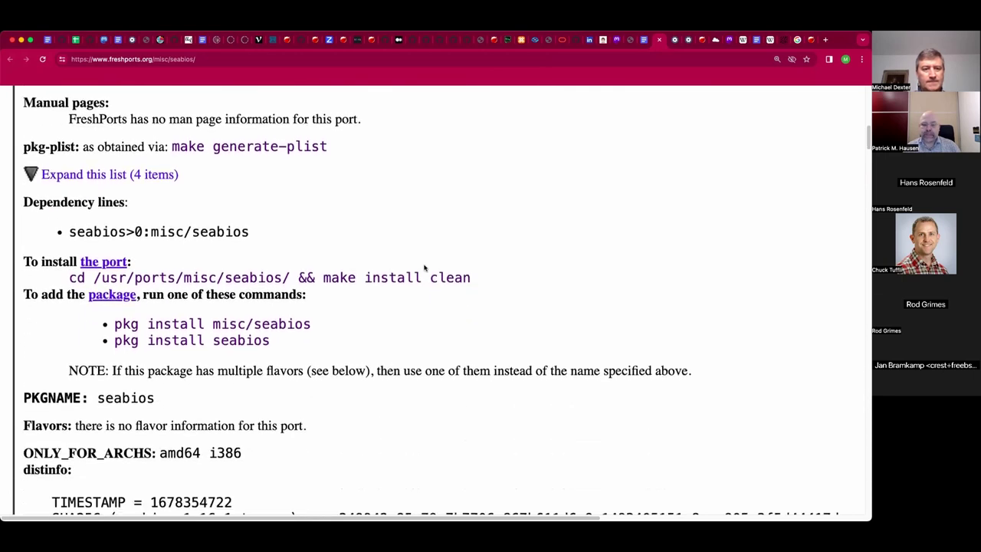
scroll(424, 267, down, 4)
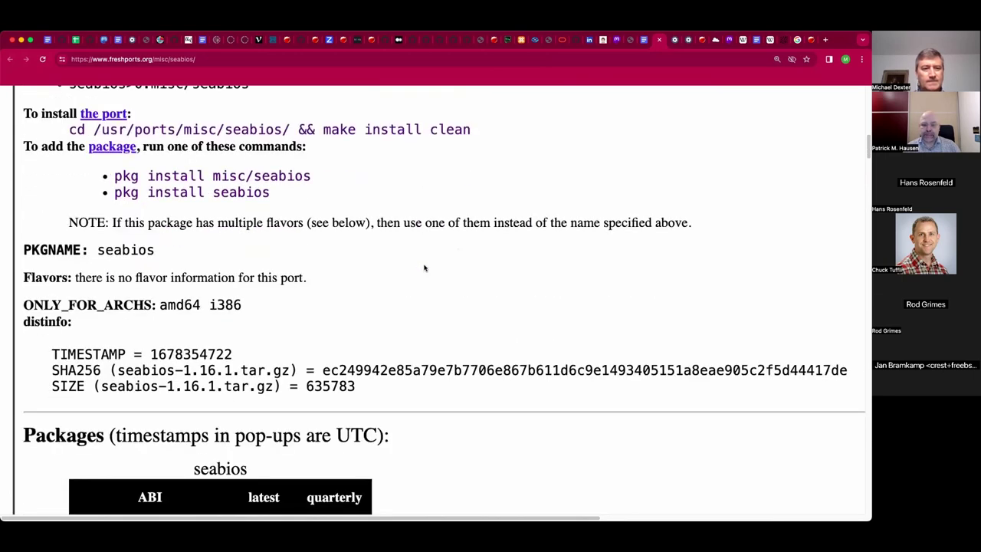
scroll(425, 268, down, 5)
scroll(424, 267, down, 6)
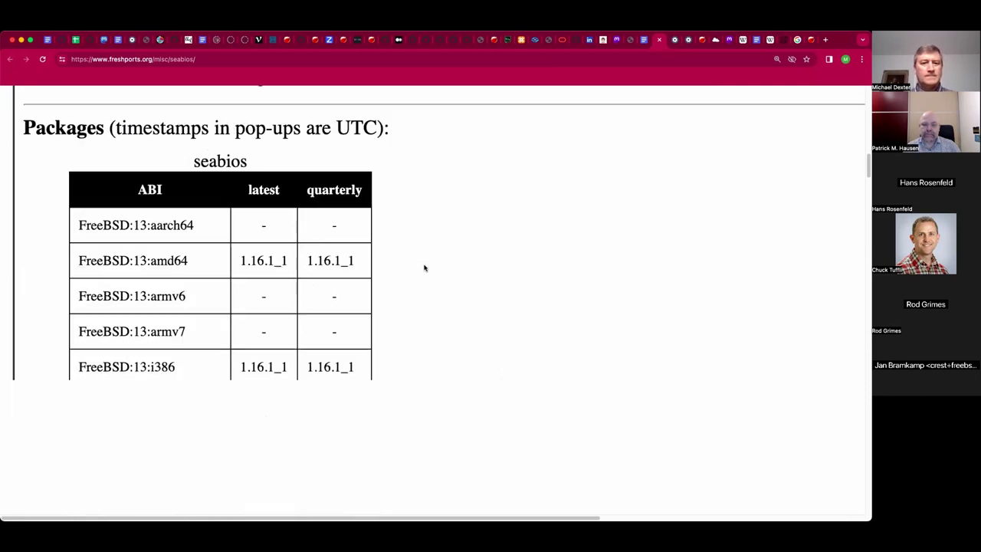
scroll(425, 267, down, 2)
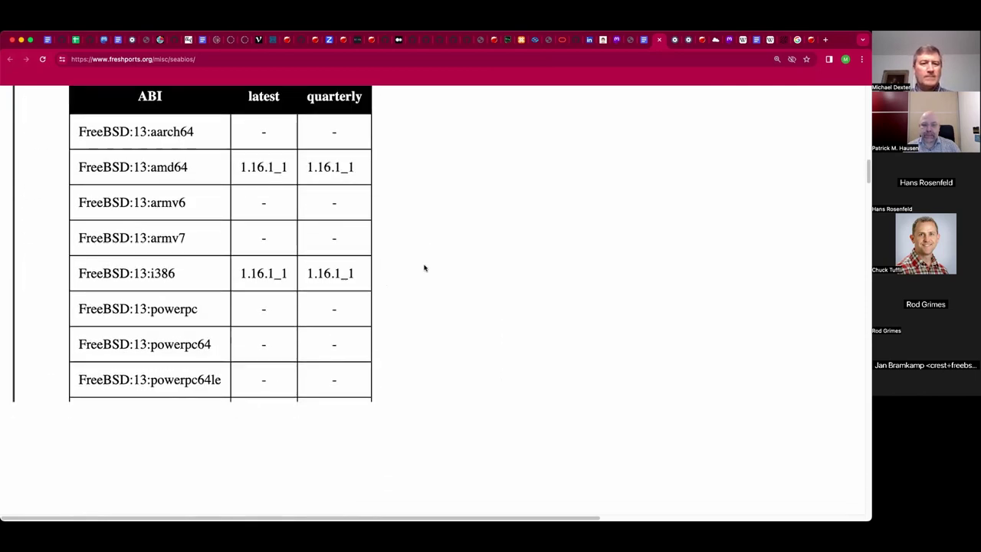
scroll(424, 267, down, 4)
scroll(424, 267, down, 3)
scroll(424, 275, down, 4)
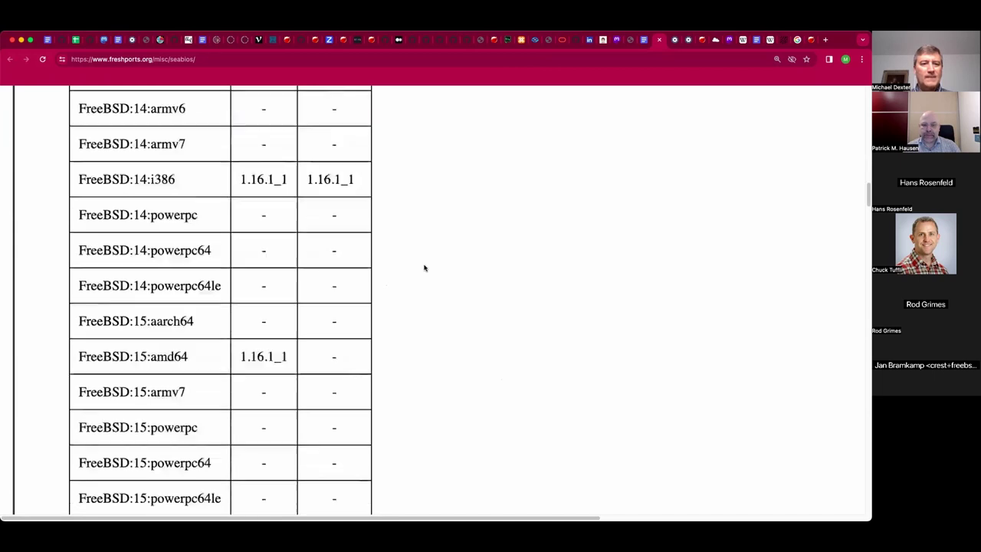
scroll(425, 294, down, 1)
scroll(425, 295, down, 5)
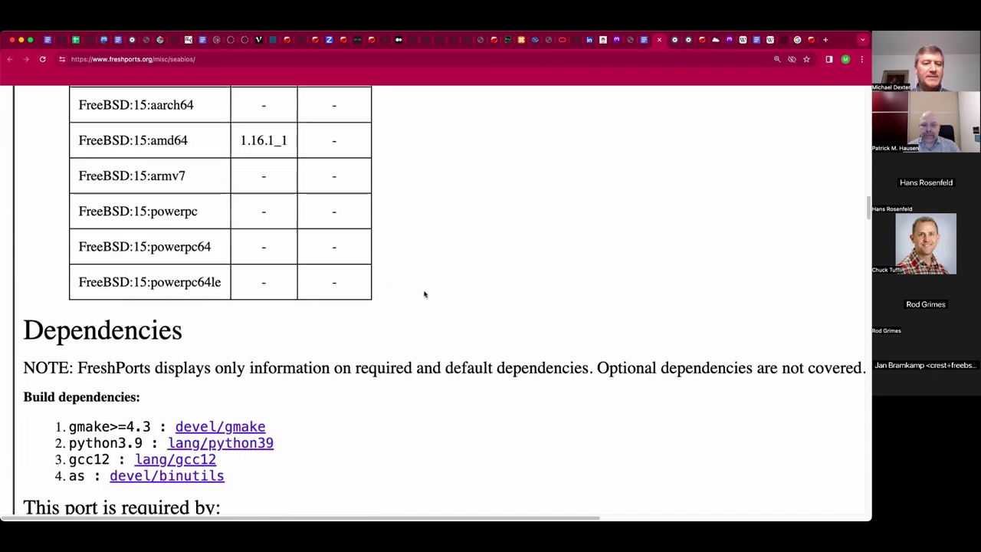
scroll(424, 294, down, 1)
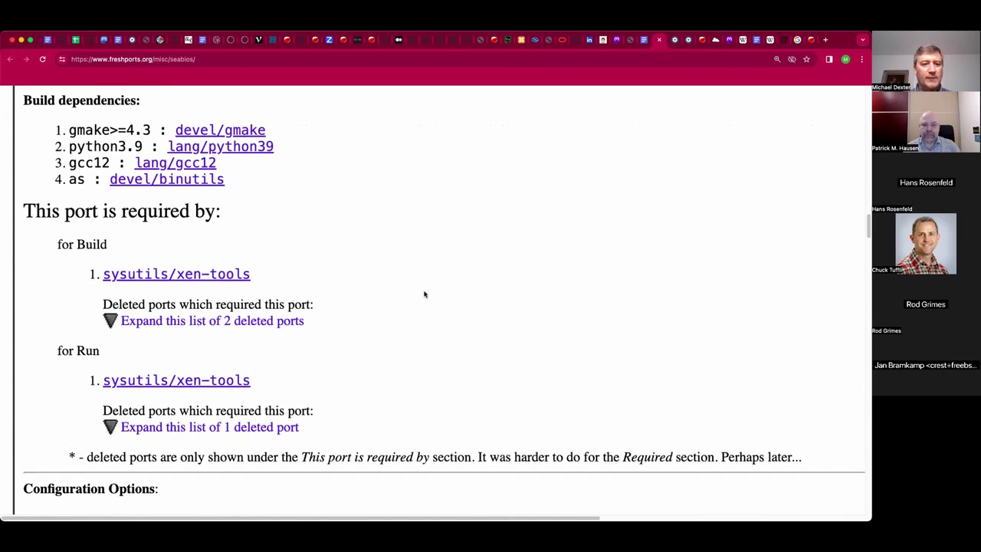
scroll(424, 294, down, 1)
scroll(424, 294, down, 1)
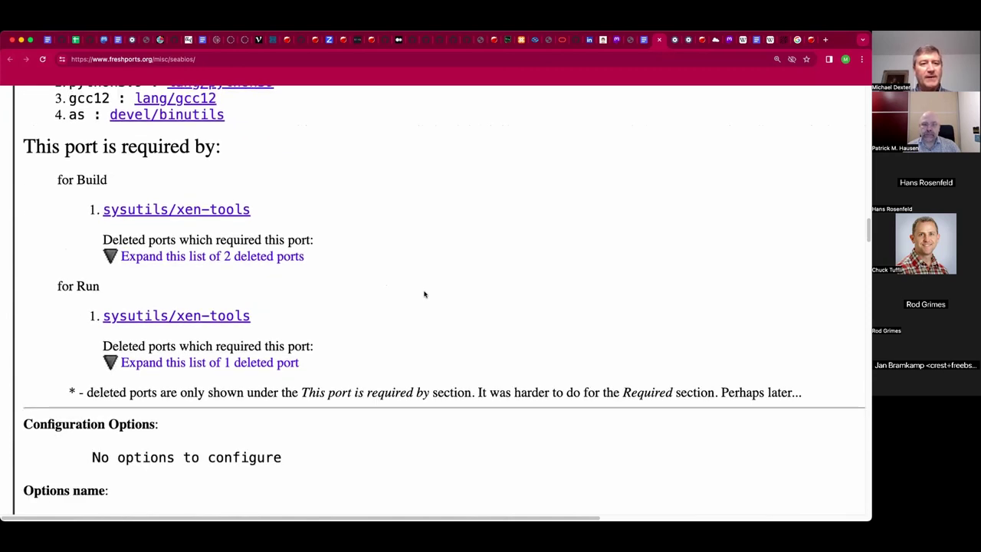
scroll(424, 294, down, 1)
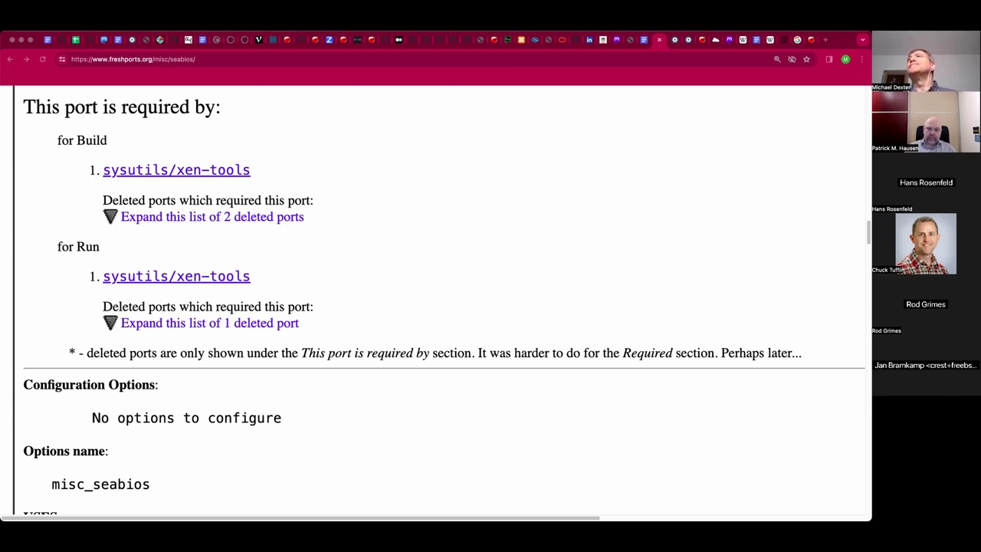
scroll(445, 183, right, 1)
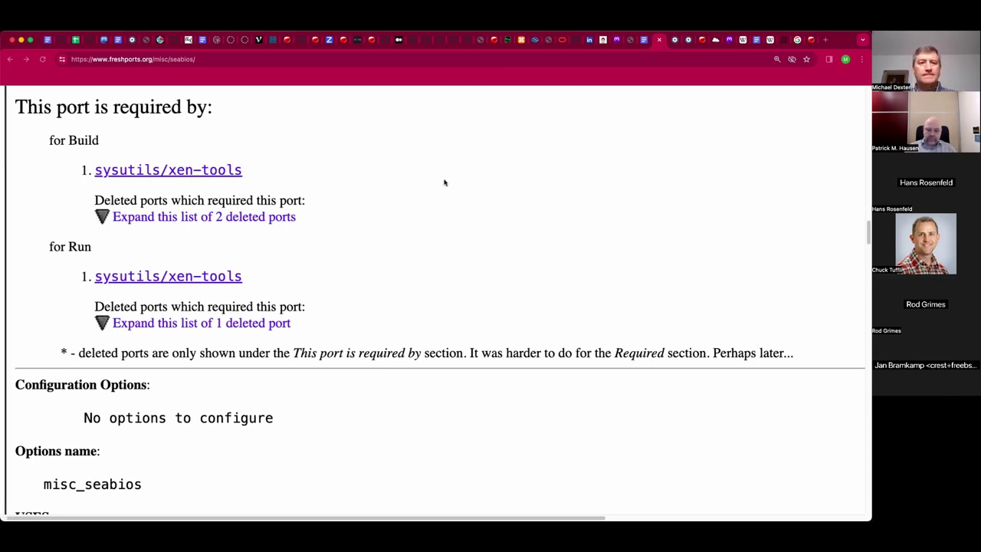
key(ctrl+shift+Tab)
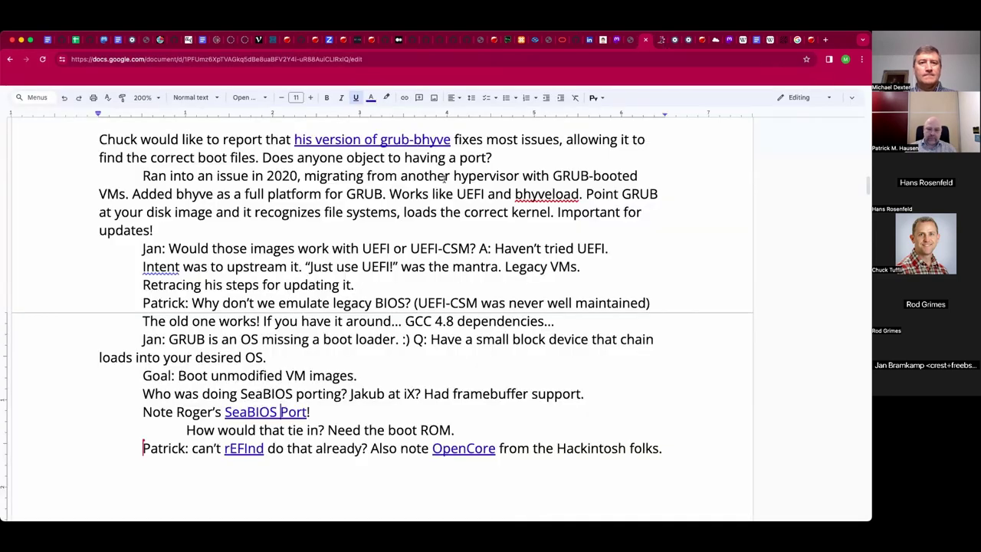
Append a comma and another participant's name to the end of the Attendees line
scroll(444, 178, up, 15)
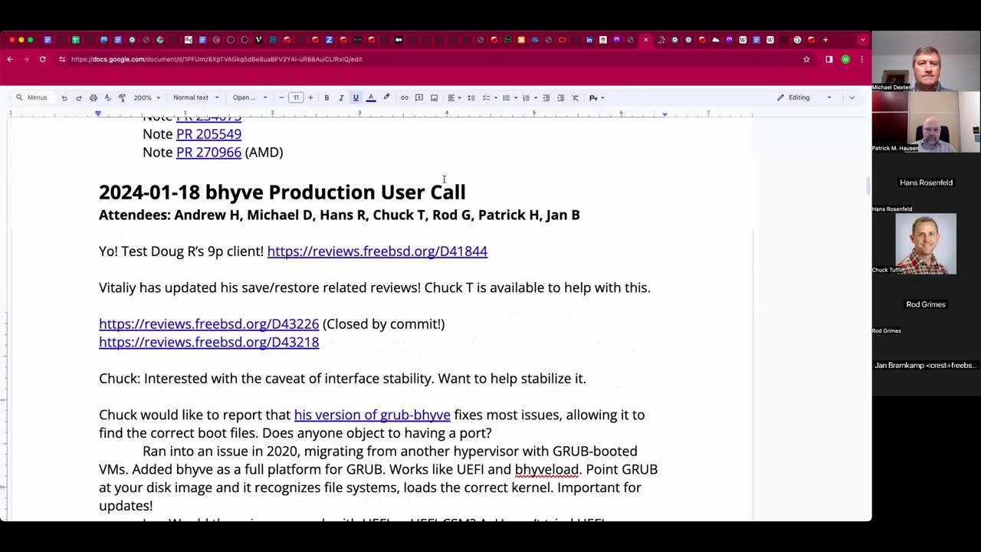
scroll(443, 180, down, 1)
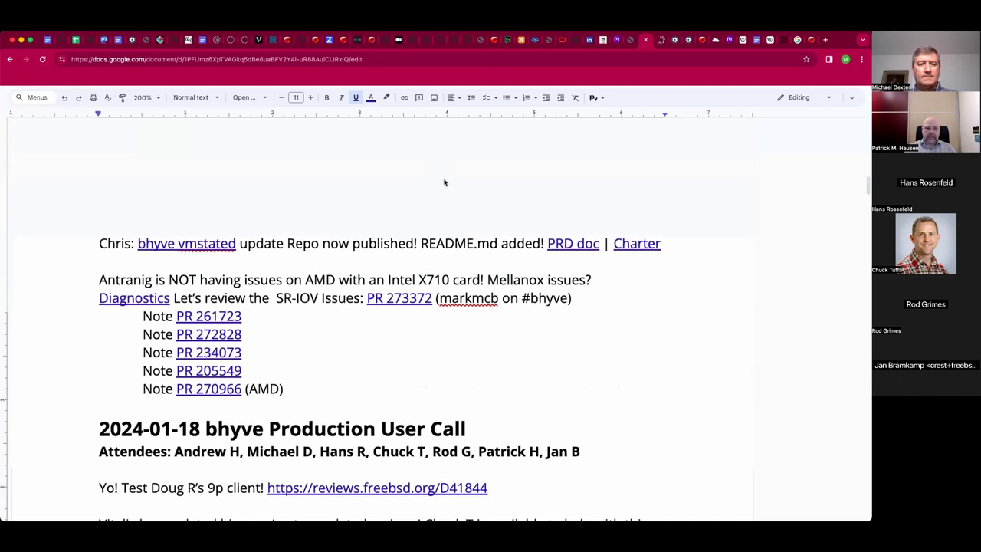
scroll(505, 255, down, 2)
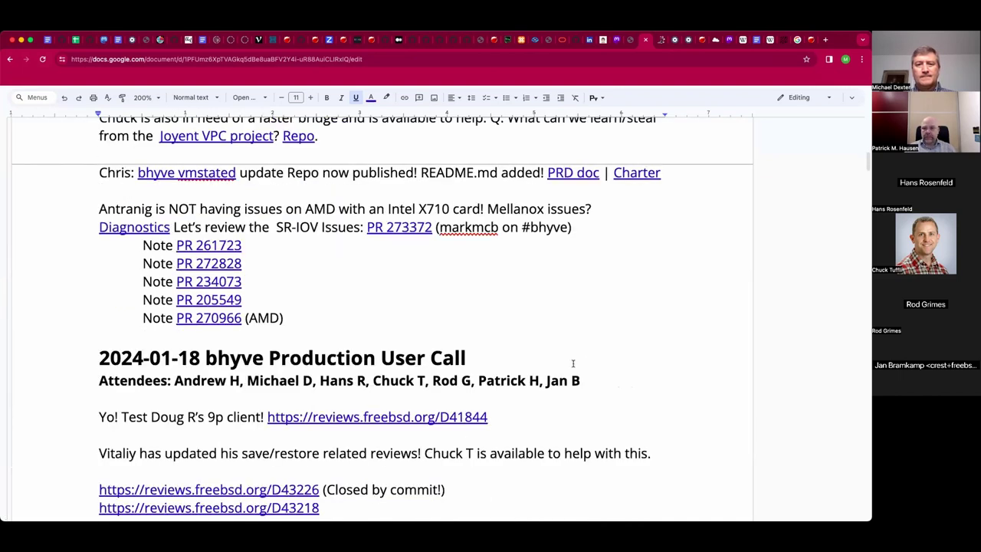
click(578, 381)
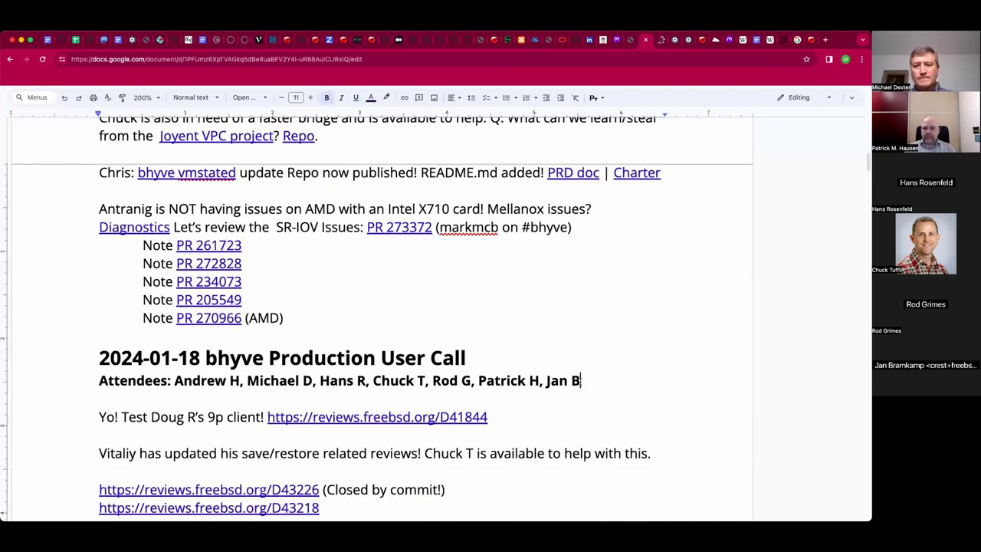
text(, Antranig )
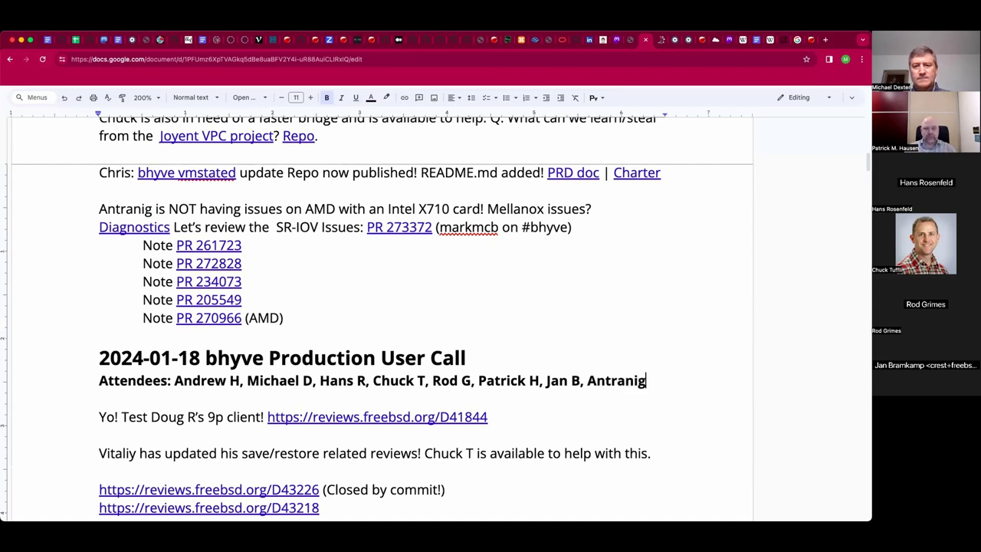
text(V)
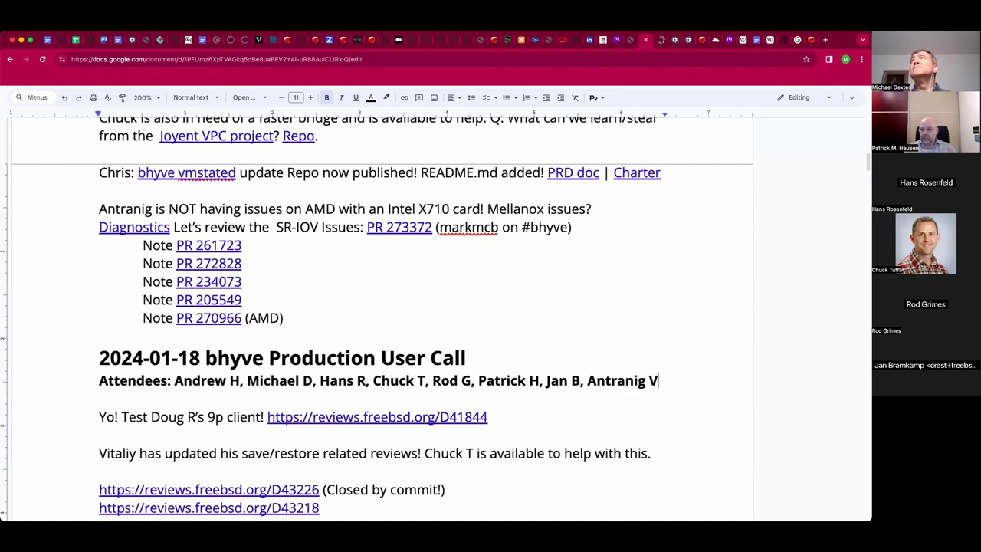
scroll(382, 316, down, 5)
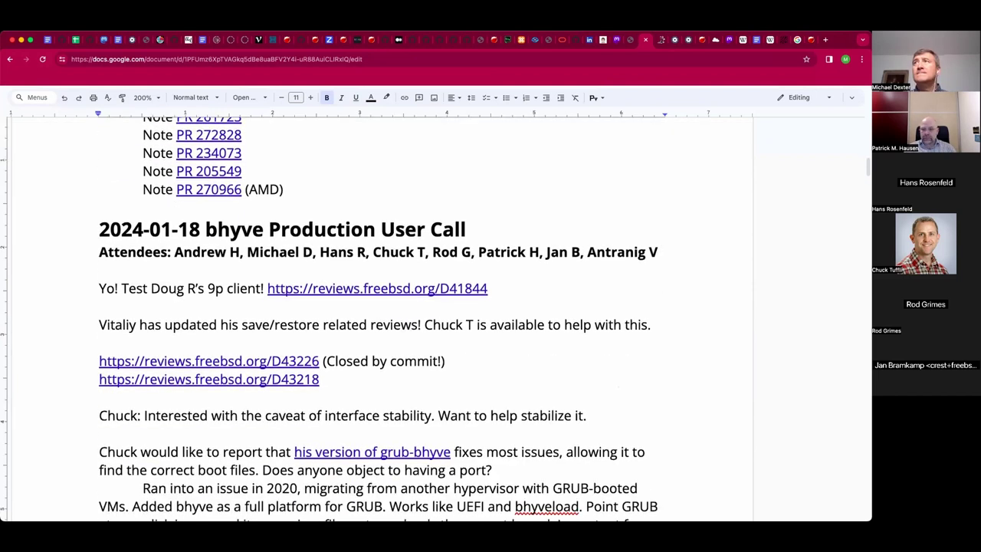
scroll(382, 316, down, 5)
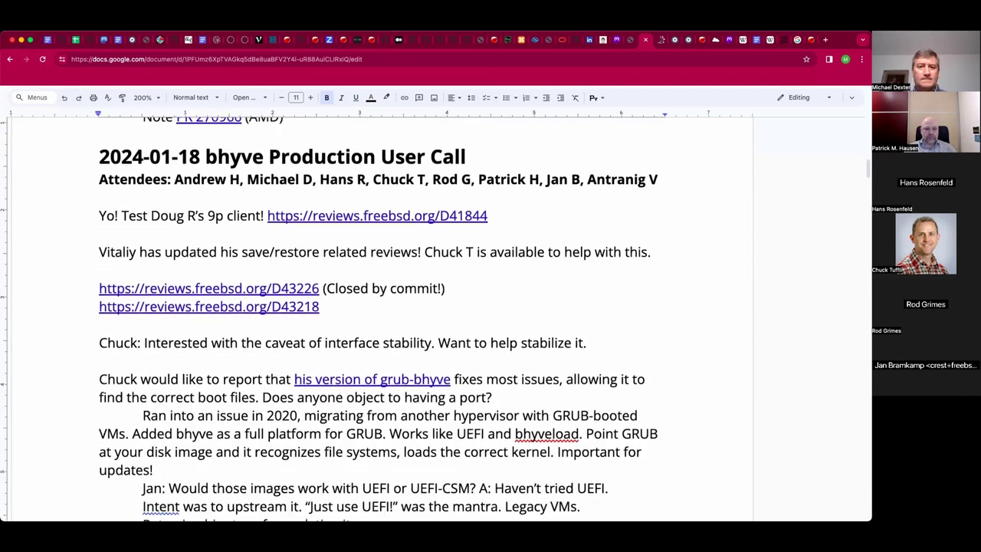
scroll(383, 316, down, 5)
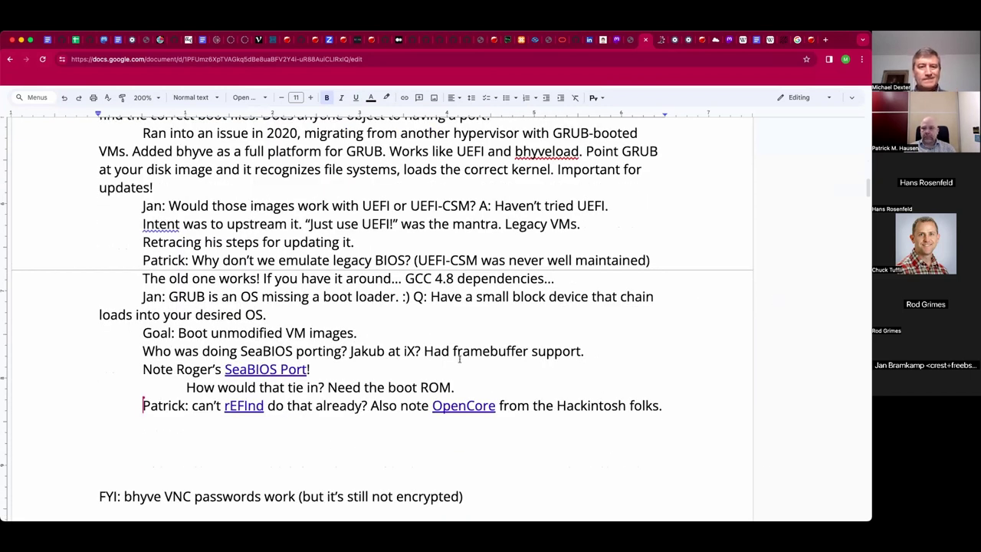
Add 'Would lose VirtIO/NVMe devices?' as an indented line beneath the boot ROM note
click(473, 382)
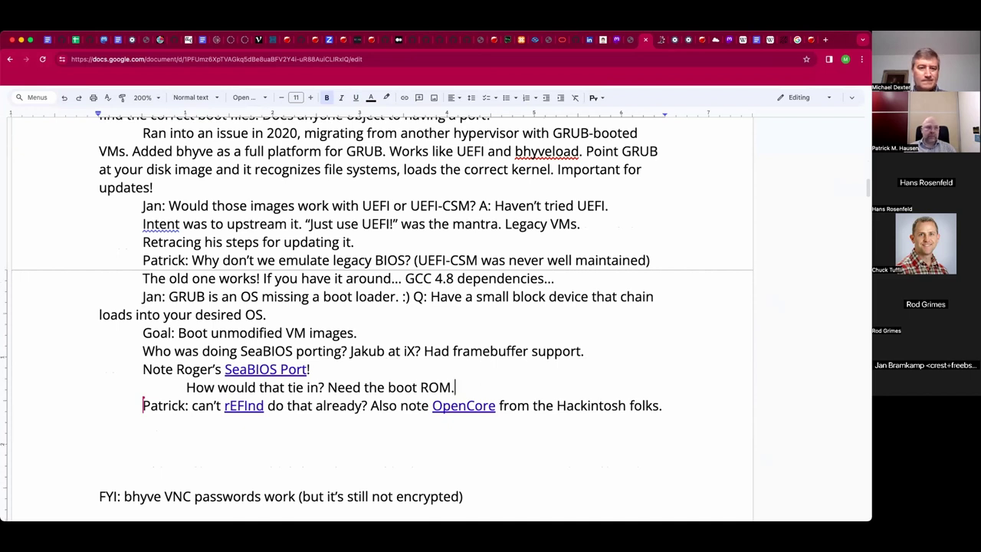
key(Return)
text(Would)
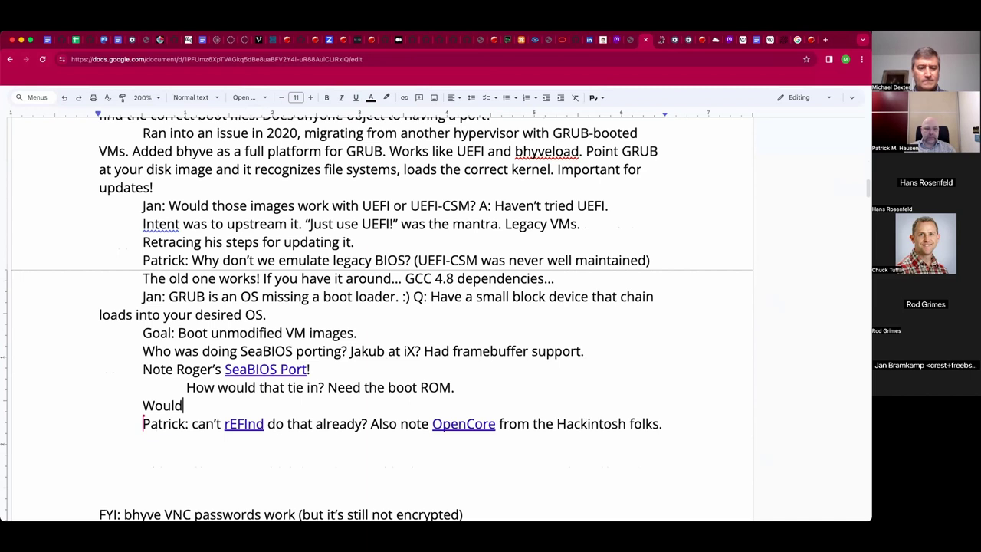
text( lose VirtIO/)
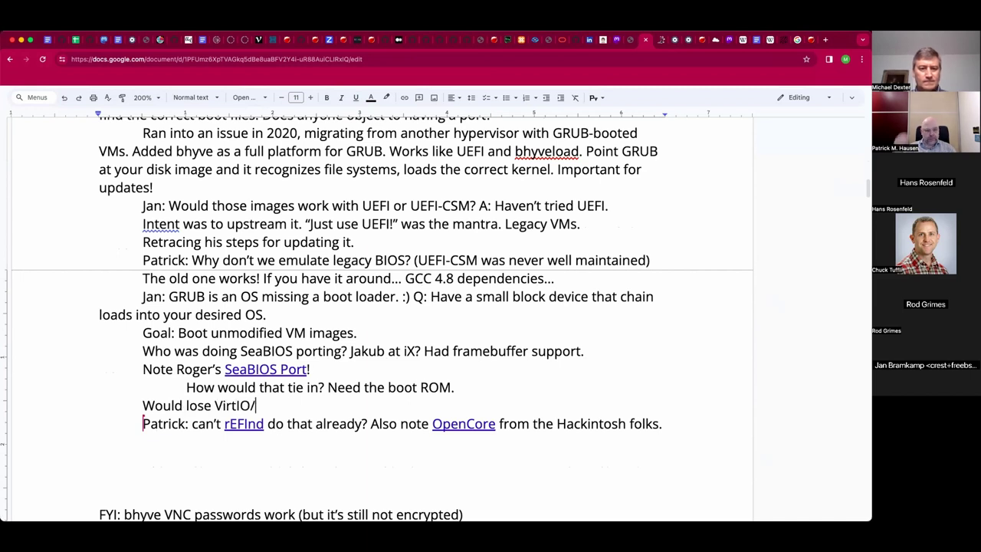
text(NVMe dev)
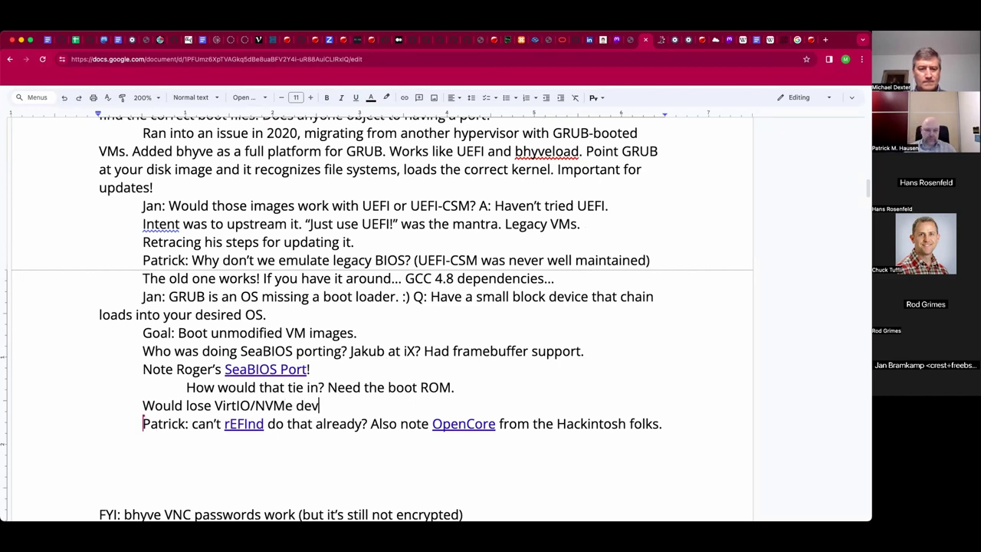
text(ices?)
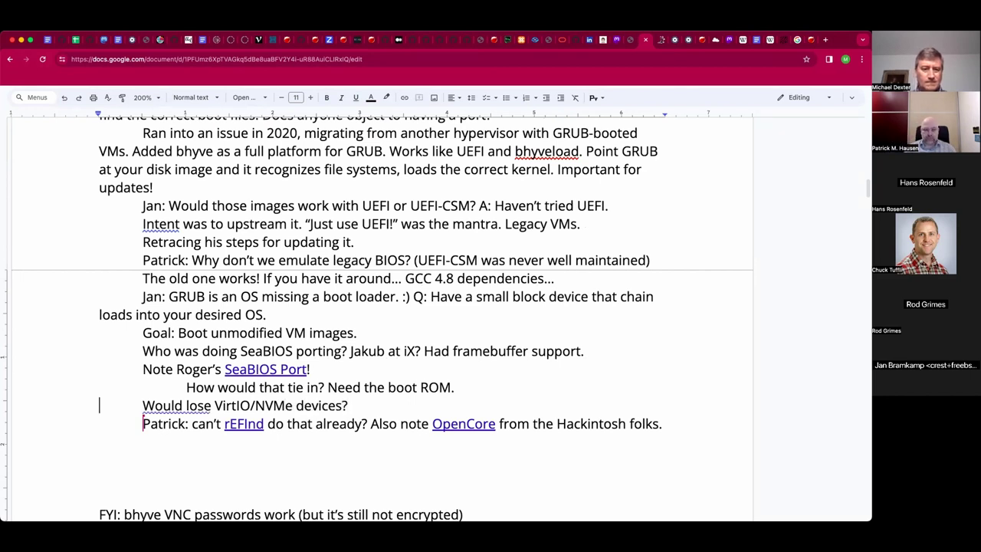
key(Home)
key(Tab)
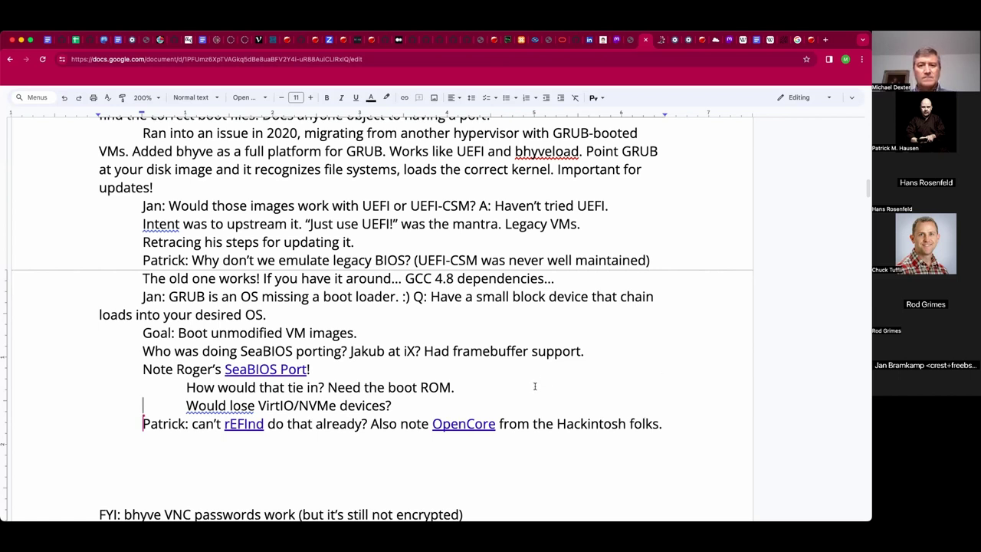
Finish the boot ROM line with 'Maybe Not!', linking 'Maybe Not' to the FreshPorts seabios page
key(Left)
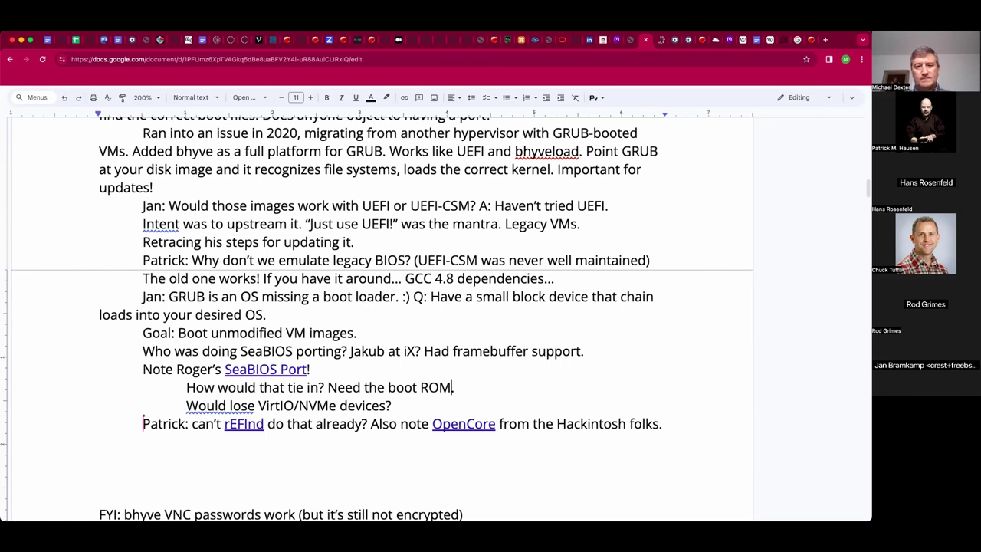
text(Maybe N)
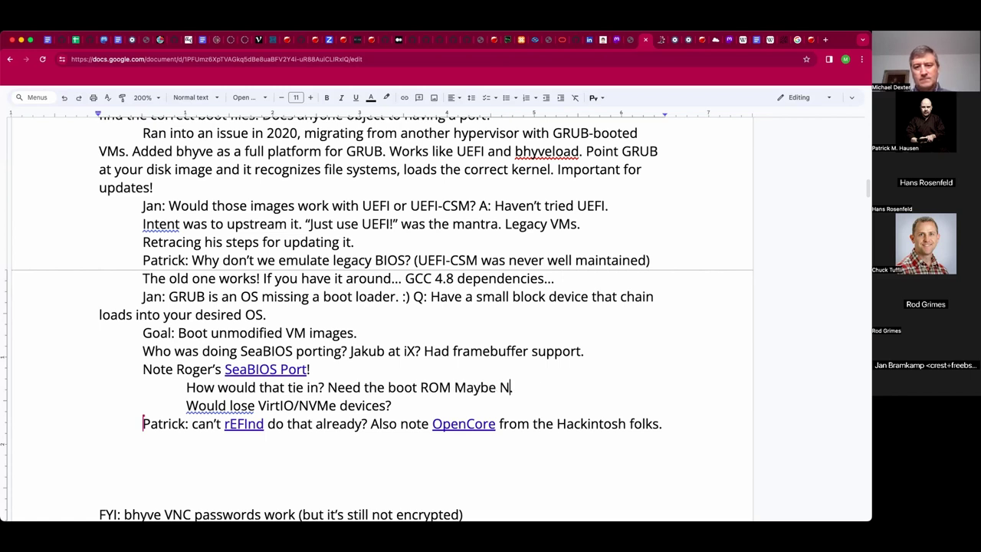
text(ot!)
key(Left)
key(shift+Left)
key(shift+Left)
key(shift+Left)
key(shift+Left)
key(shift+Left)
key(shift+Left)
key(shift+Left)
key(shift+Left)
key(shift+Left)
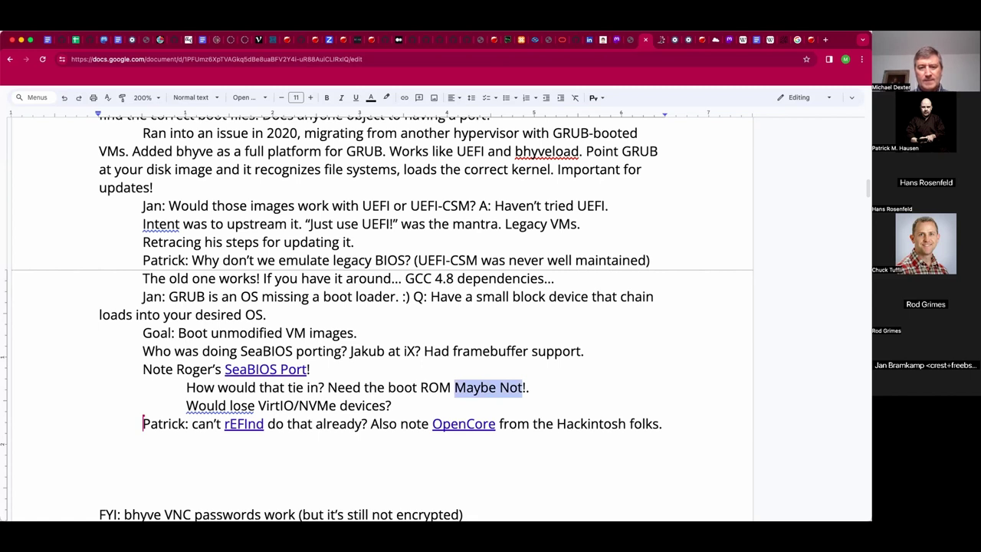
key(ctrl+k)
text(https://www.freshports.org/misc/seabios/)
key(Return)
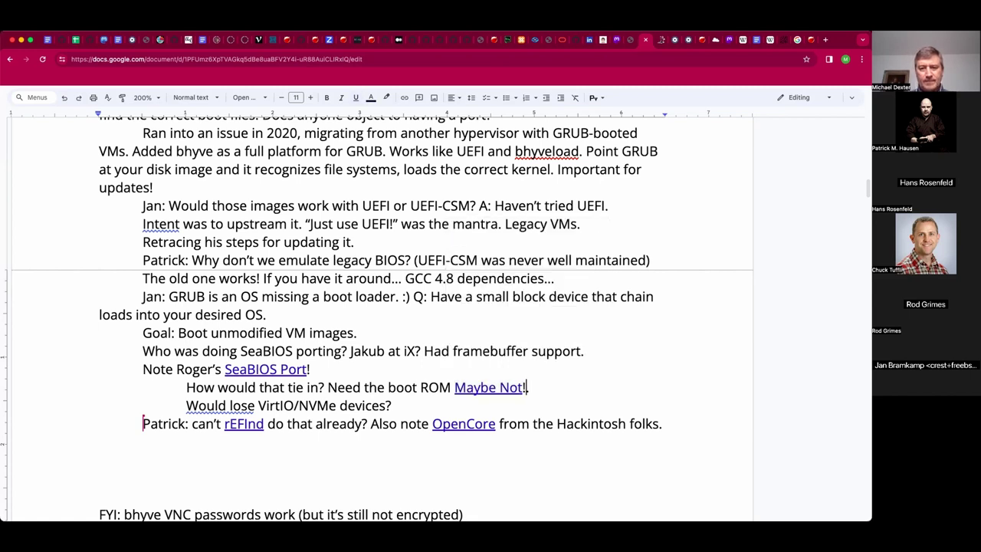
key(BackSpace)
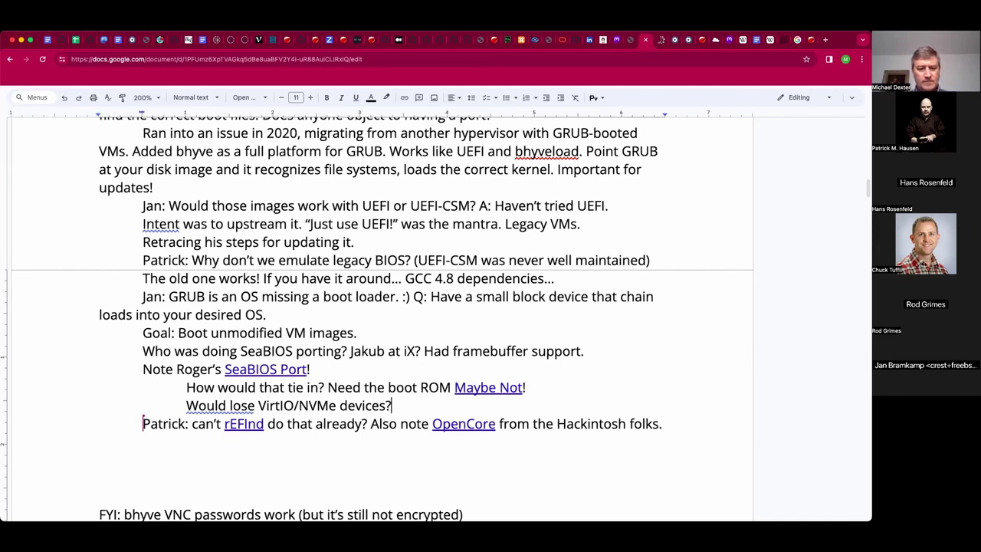
key(Return)
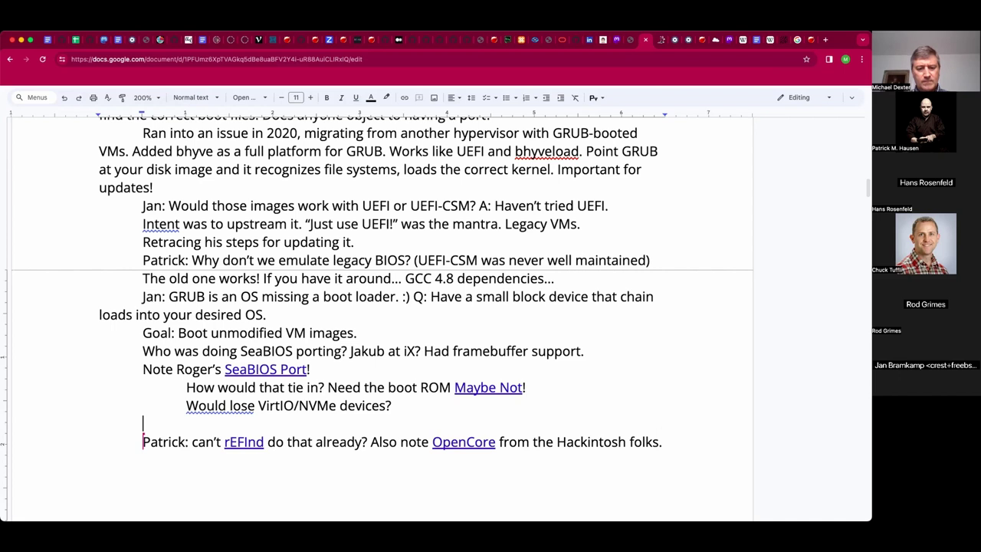
Type an indented question about getting CoreBoot ported beneath the VirtIO/NVMe line
key(Tab)
text(Rod get CoreBoot)
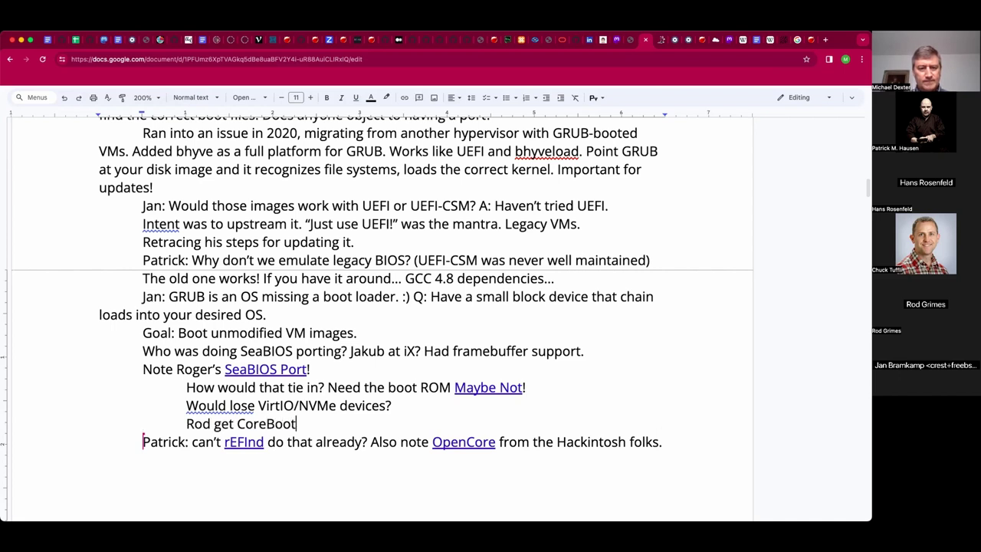
text( po)
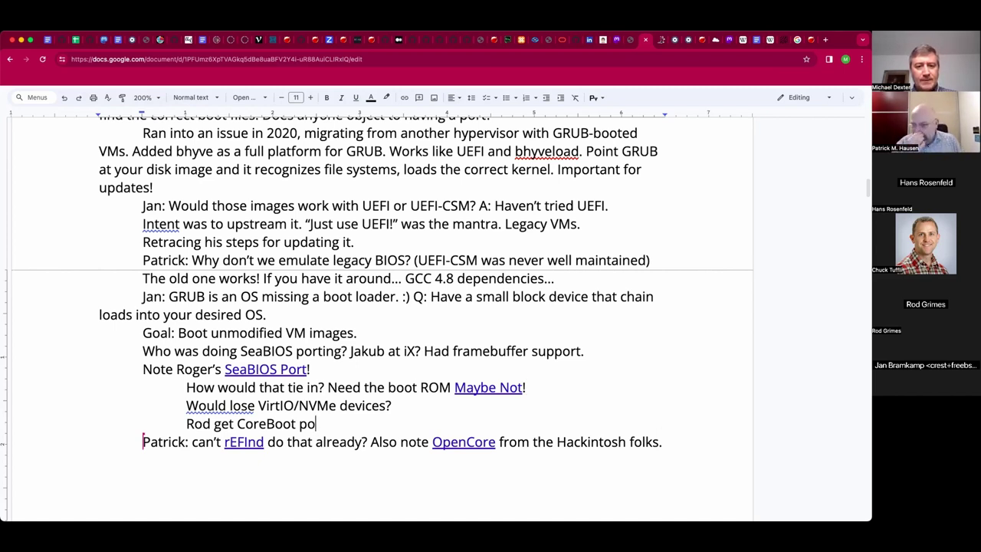
text(rted?)
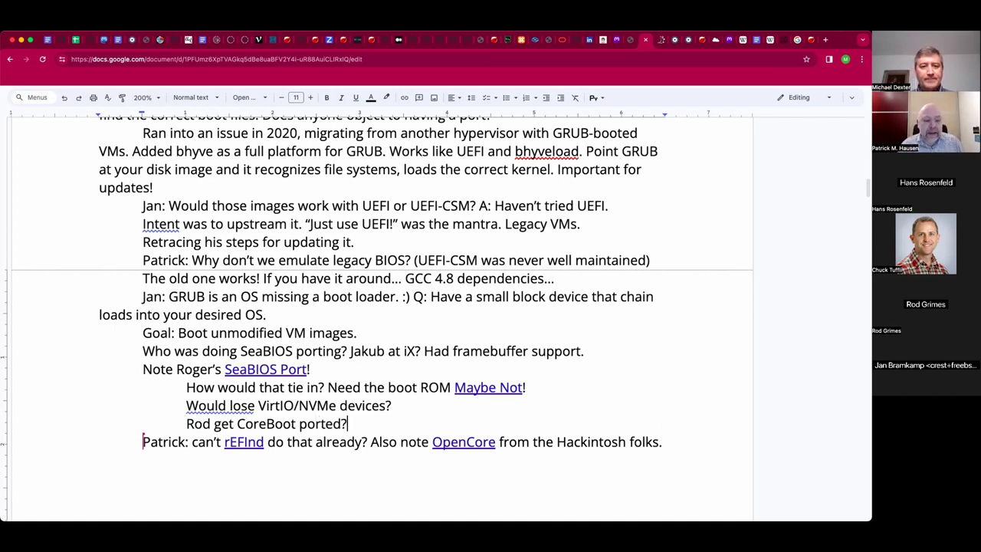
key(Down)
key(Down)
key(Down)
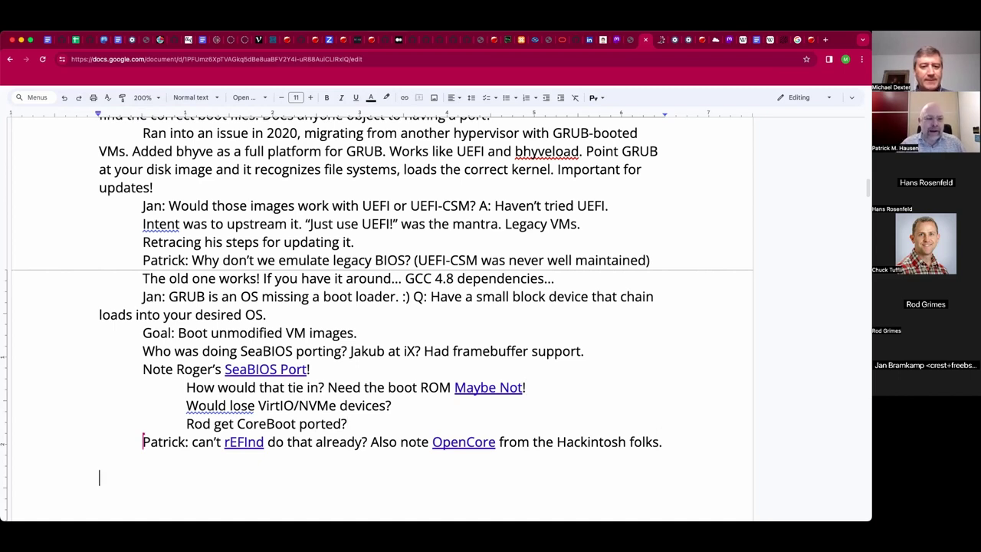
key(Up)
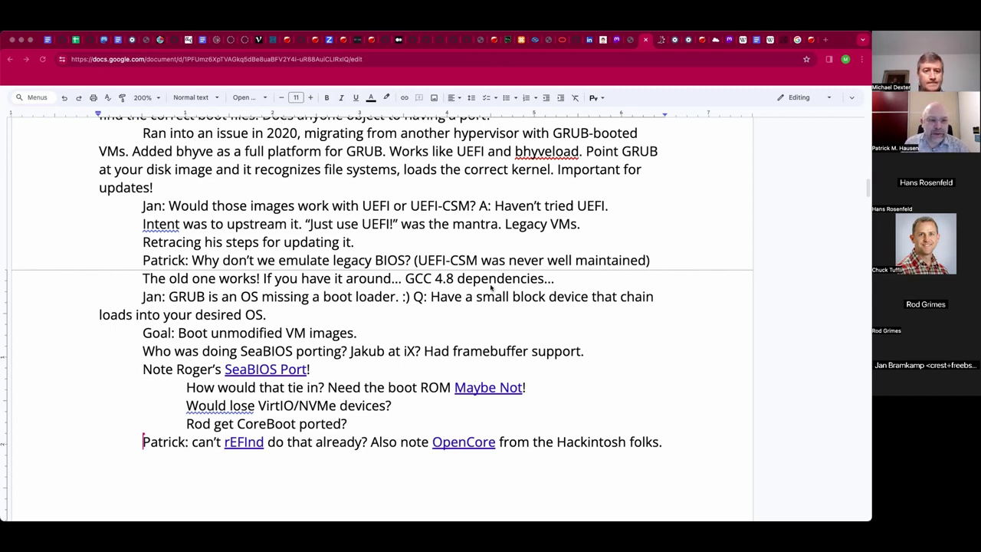
click(235, 442)
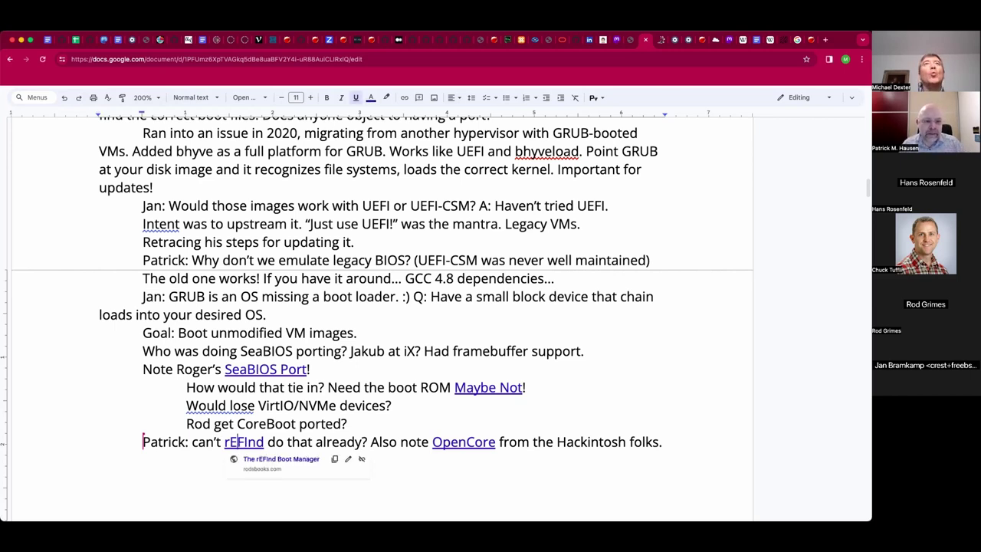
key(Escape)
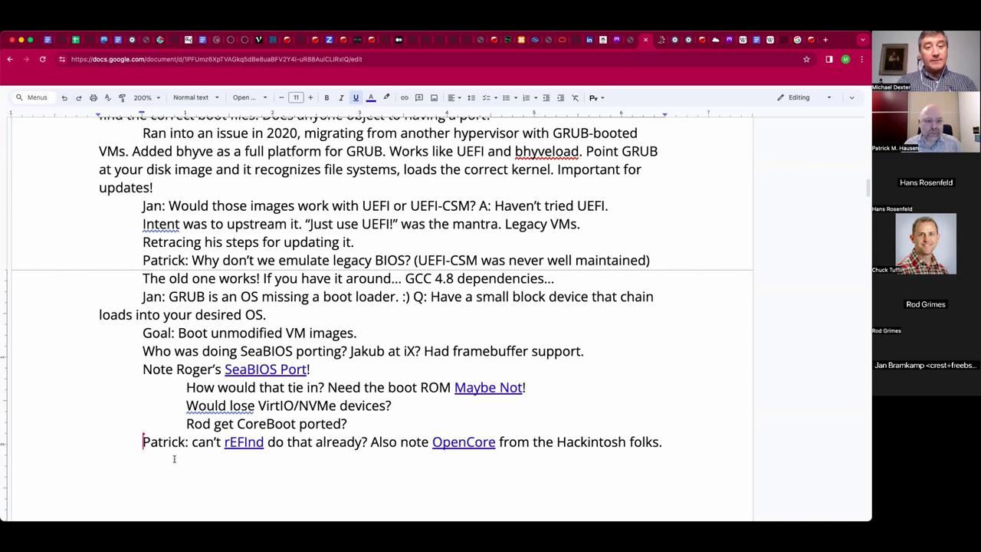
click(174, 458)
scroll(174, 458, down, 1)
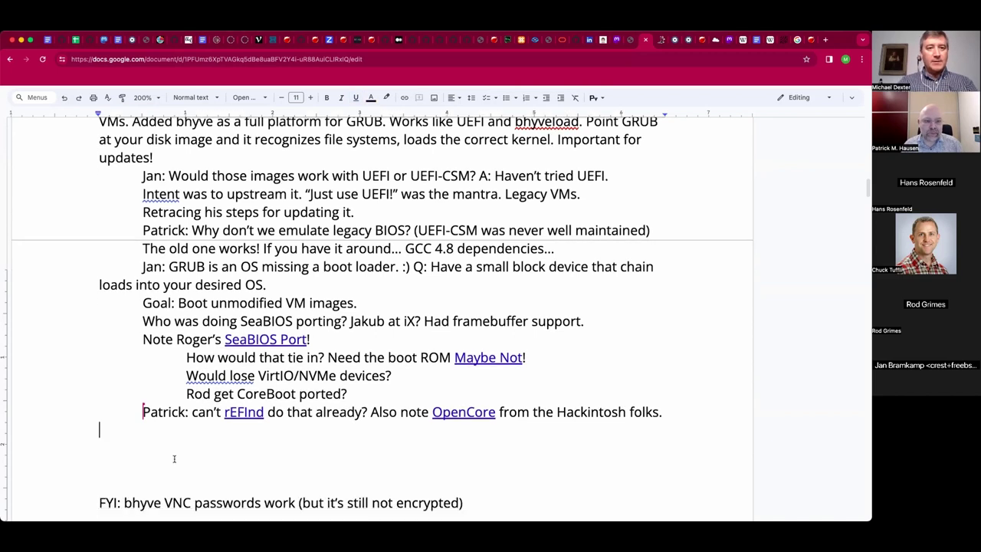